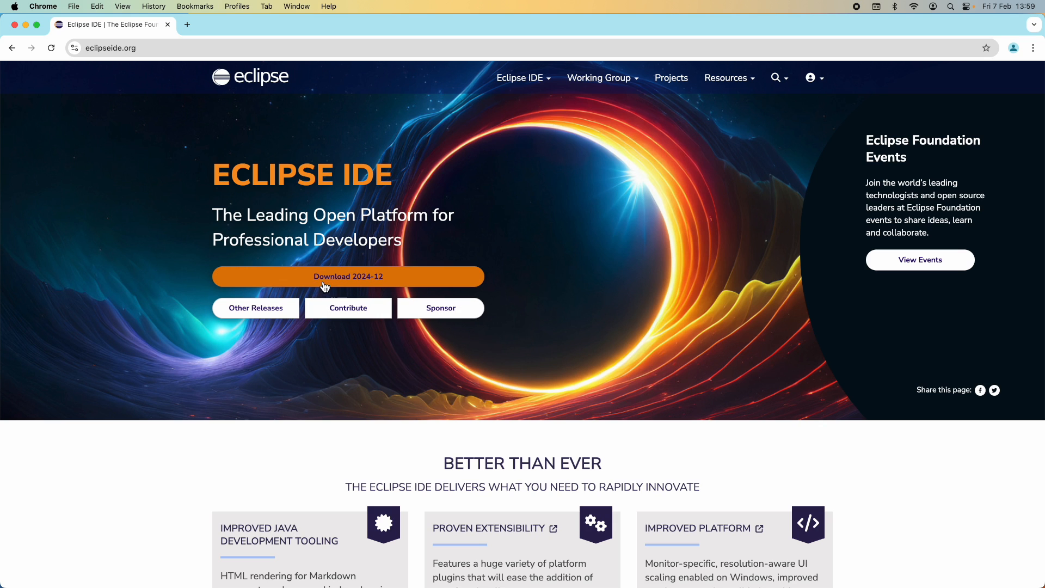
Download the Eclipse Installer 2024-12 R disk image for macOS AArch64 and save it in the Downloads folder
left_click(347, 279)
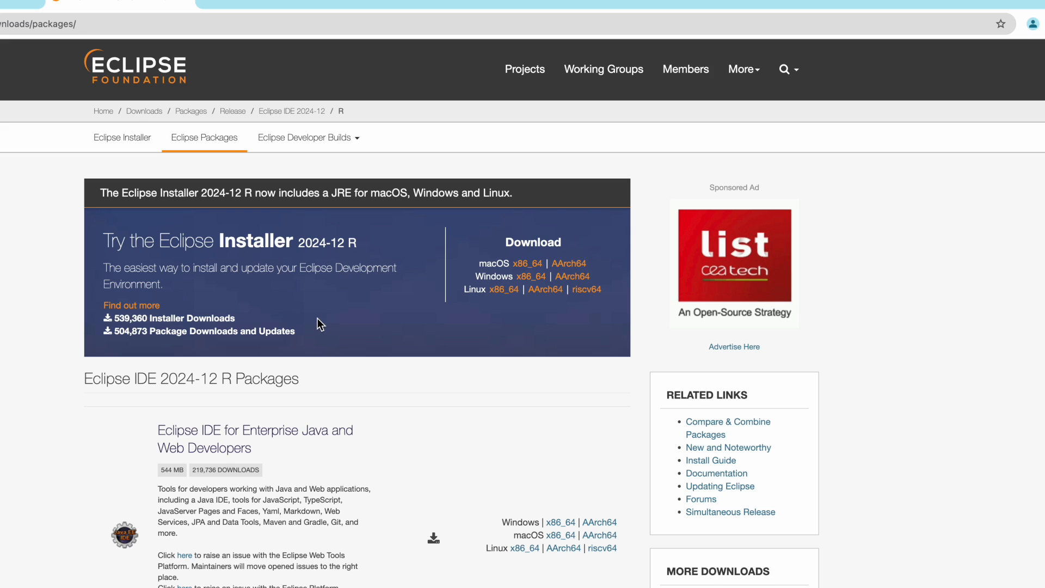
left_click(571, 263)
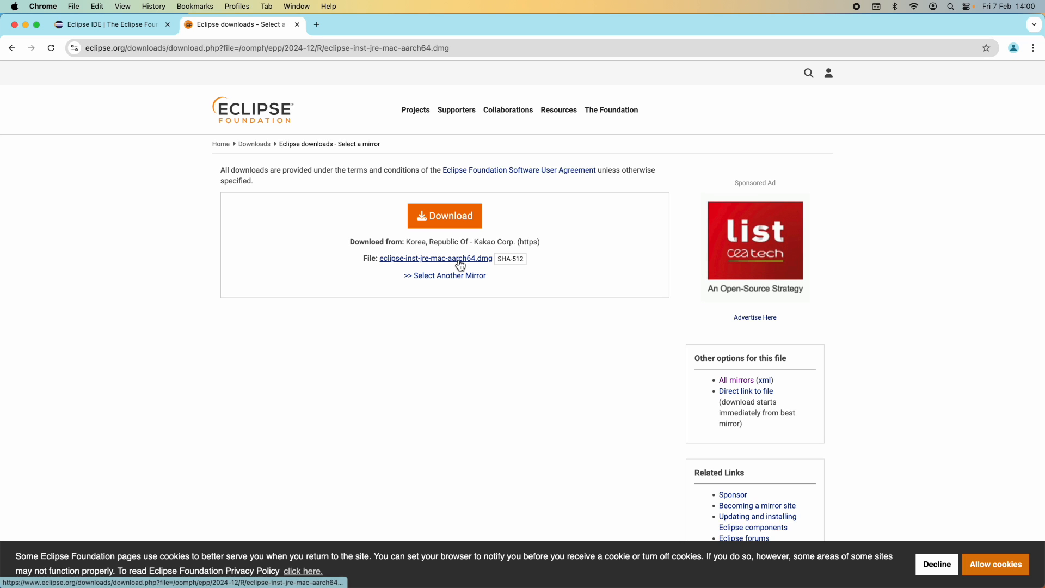
left_click(427, 261)
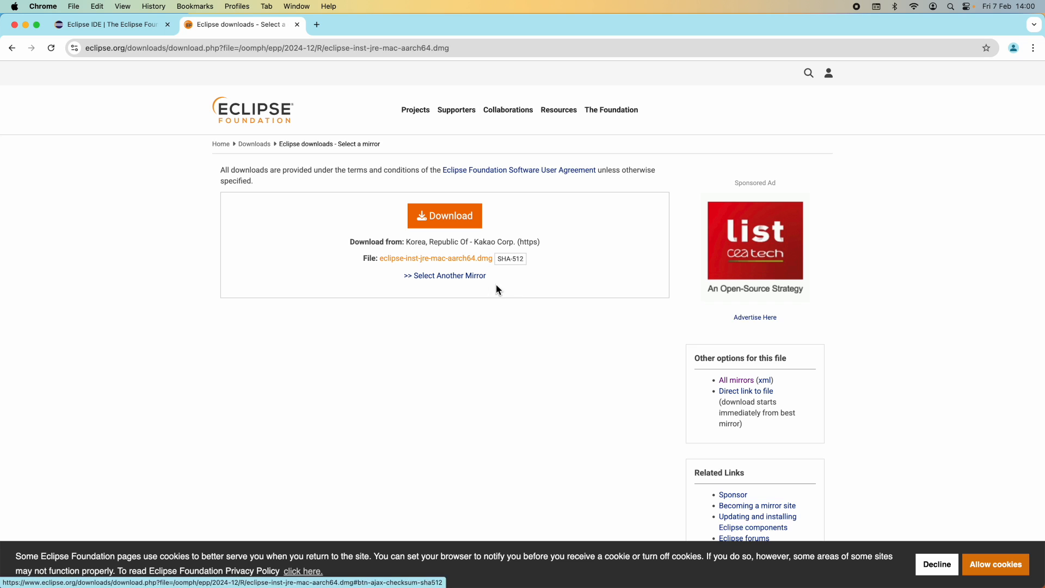
left_click(445, 277)
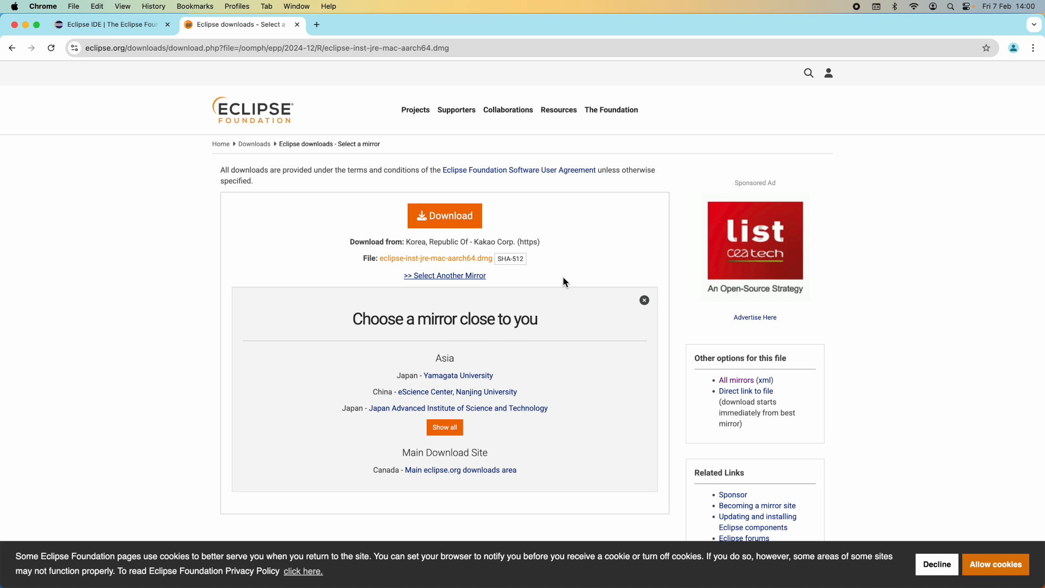
left_click(644, 300)
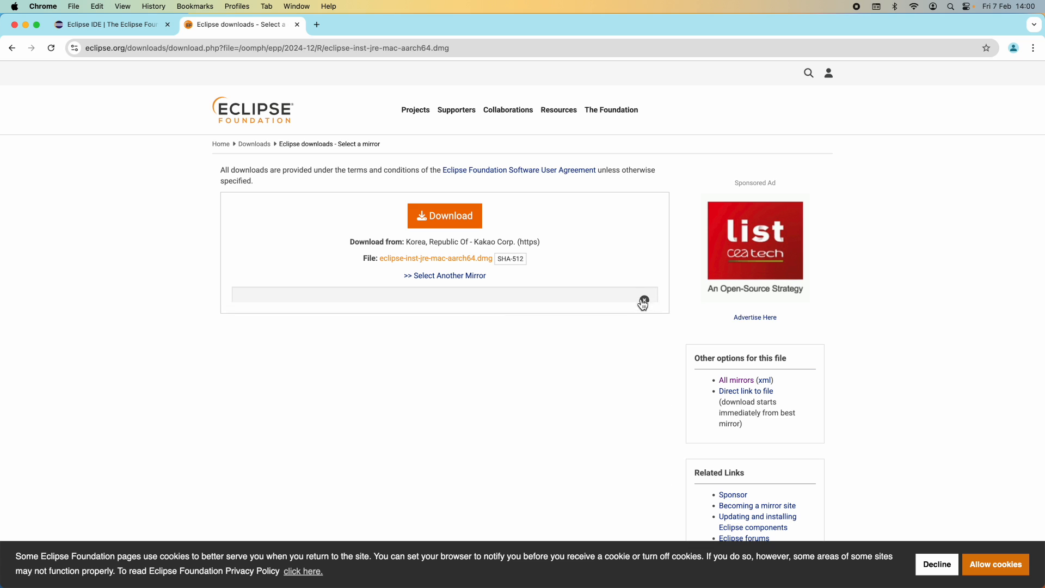
left_click(449, 215)
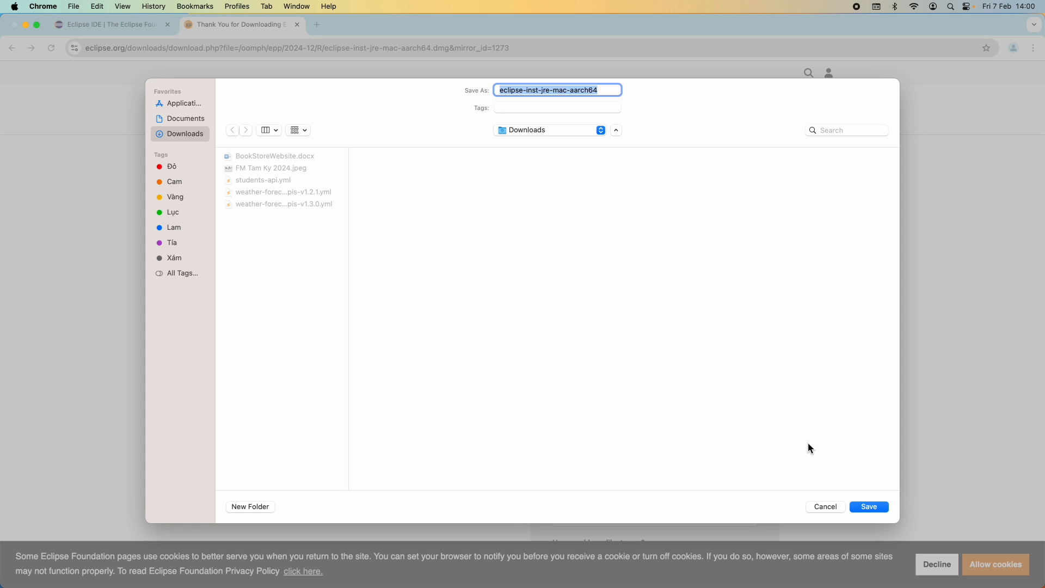
left_click(870, 507)
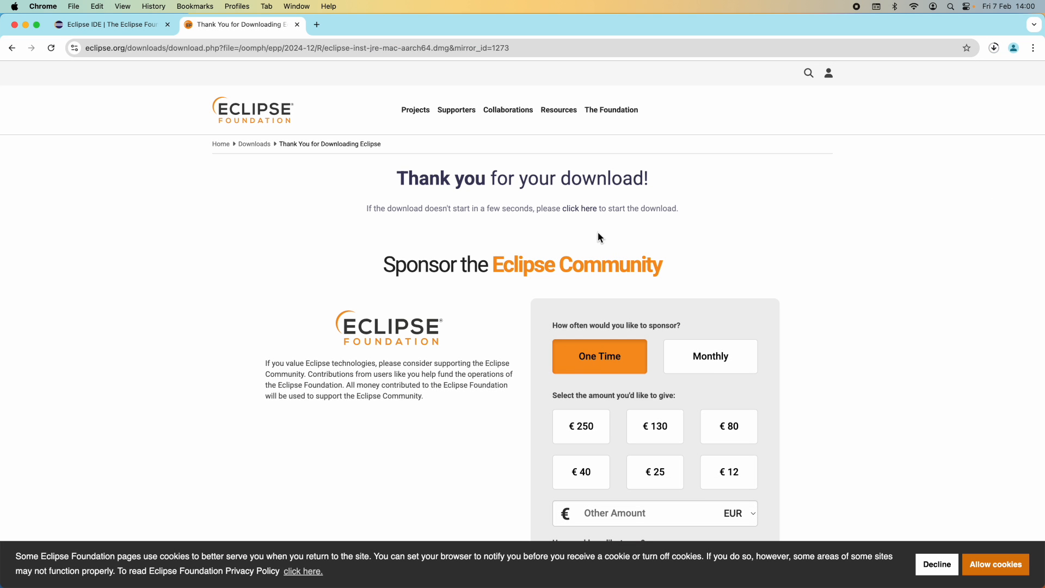
Reveal the downloaded eclipse-inst-jre-mac-aarch64.dmg in Finder and reposition the Downloads window
left_click(995, 49)
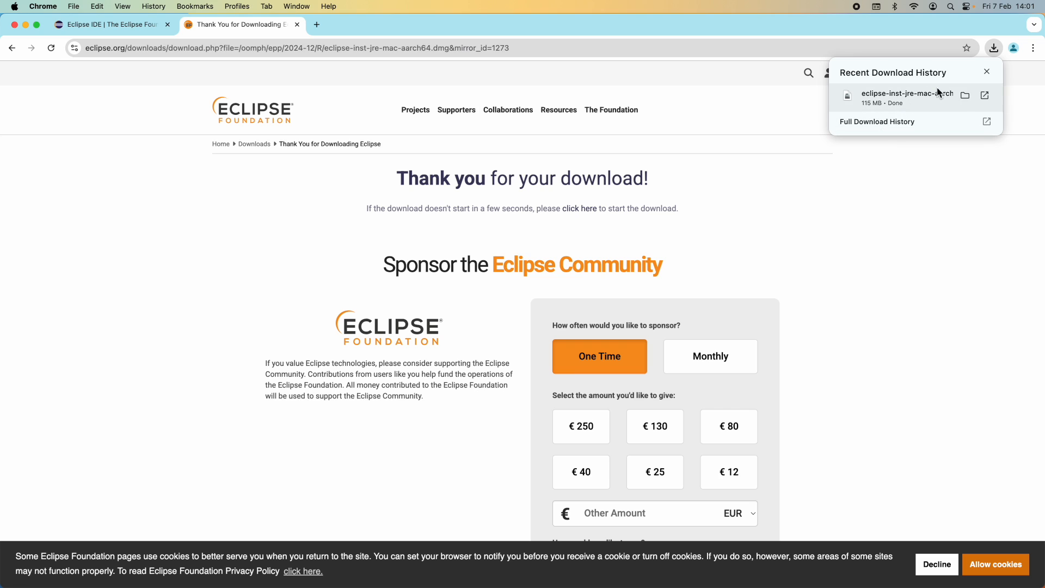
left_click(966, 97)
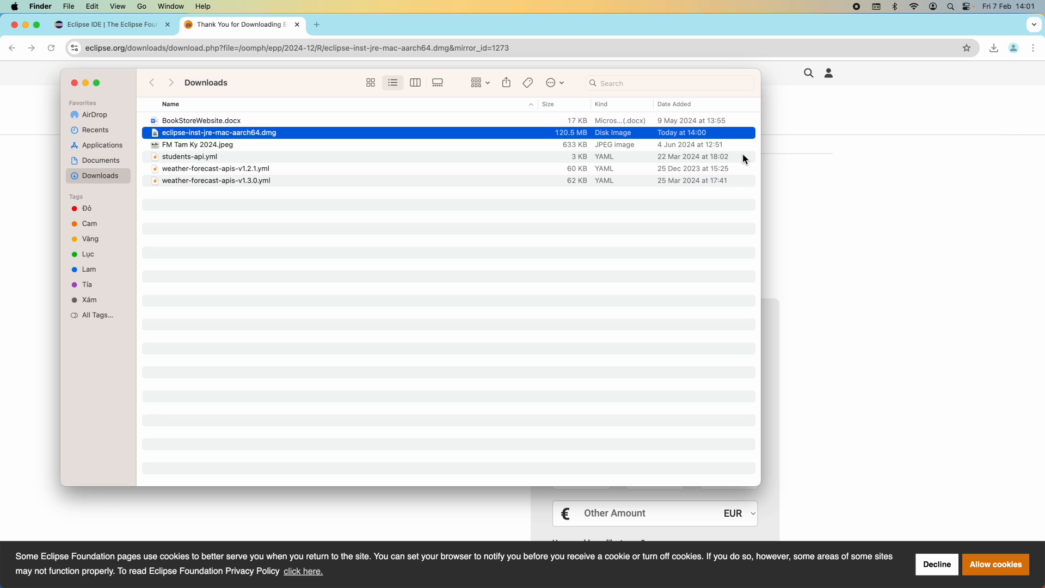
left_click_drag(184, 77, 261, 73)
left_click_drag(248, 79, 299, 77)
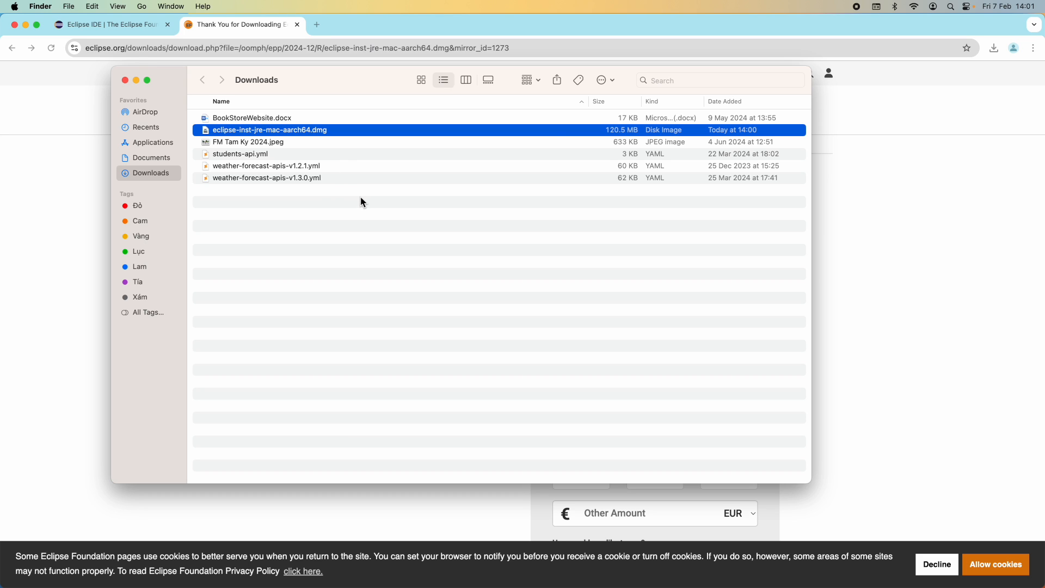
Open Terminal and change the working directory to Downloads
key("super+space")
type("termina")
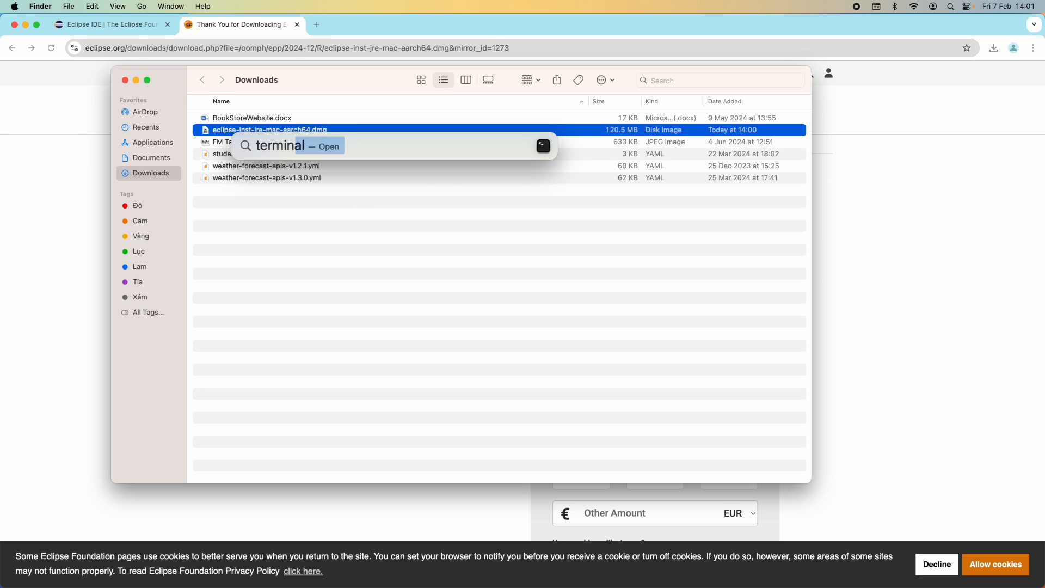
key("Return")
type("cd ")
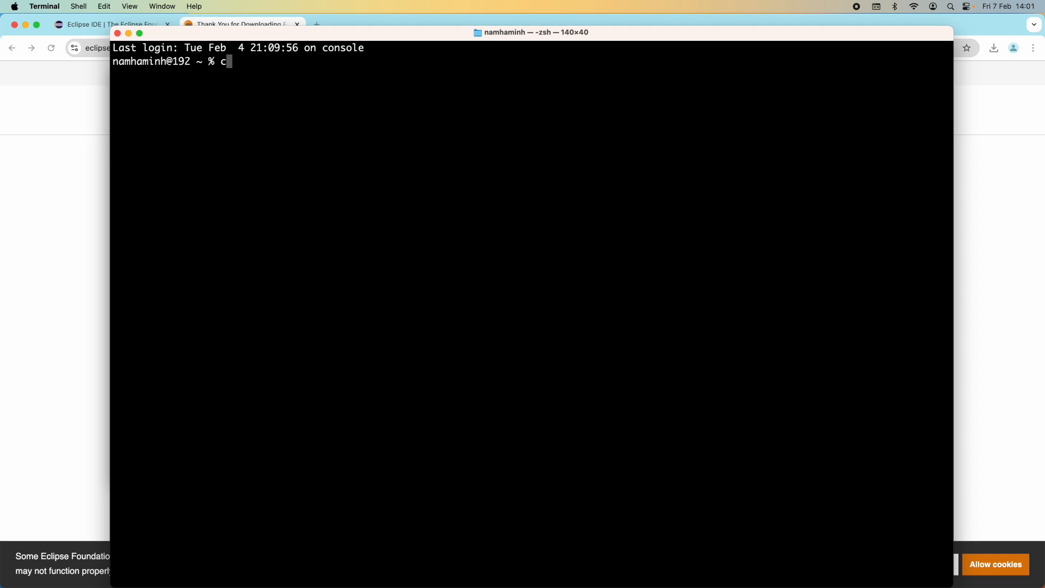
type("Downloads")
key("Return")
List the contents of the Downloads directory with ls and locate the Eclipse installer disk image
type("dir")
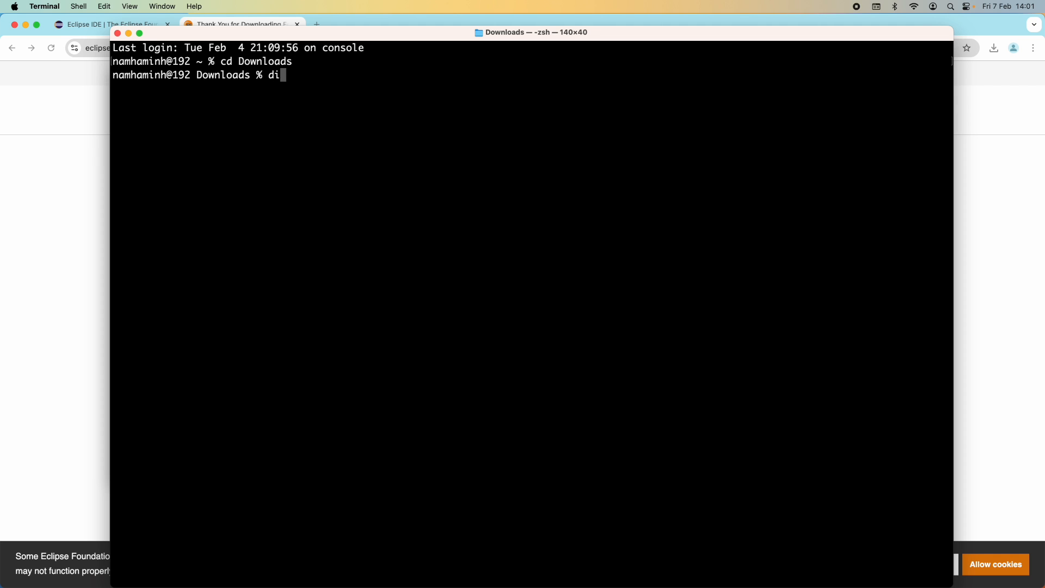
key("BackSpace")
key("BackSpace")
key("BackSpace")
type("ls")
key("Return")
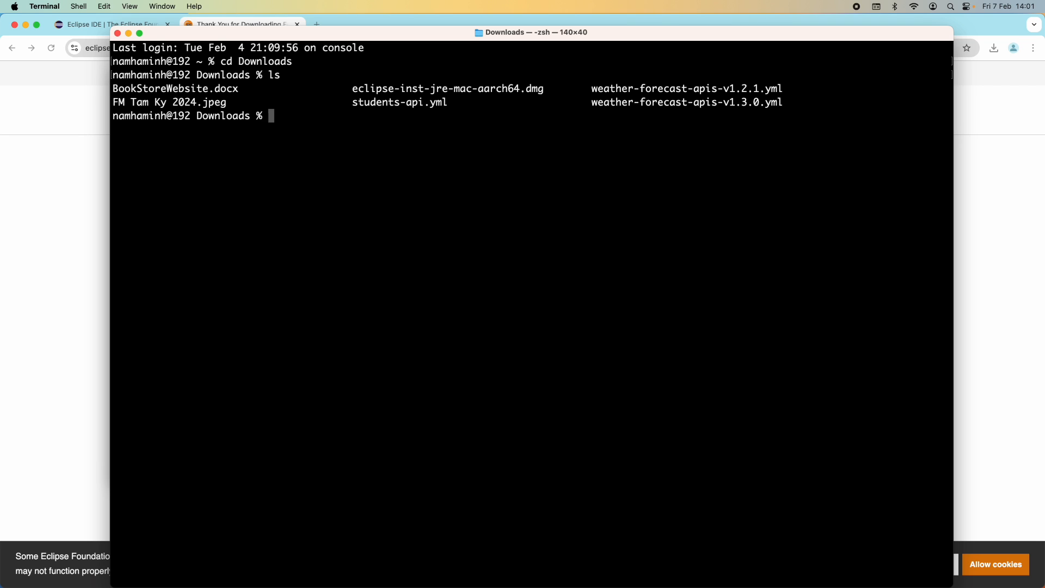
left_click_drag(348, 89, 547, 88)
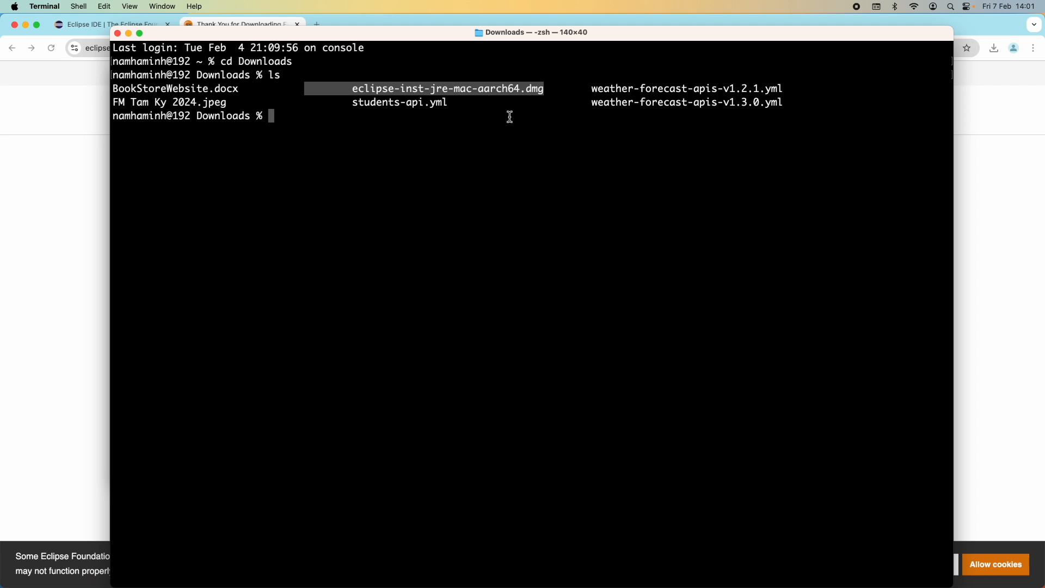
left_click(462, 122)
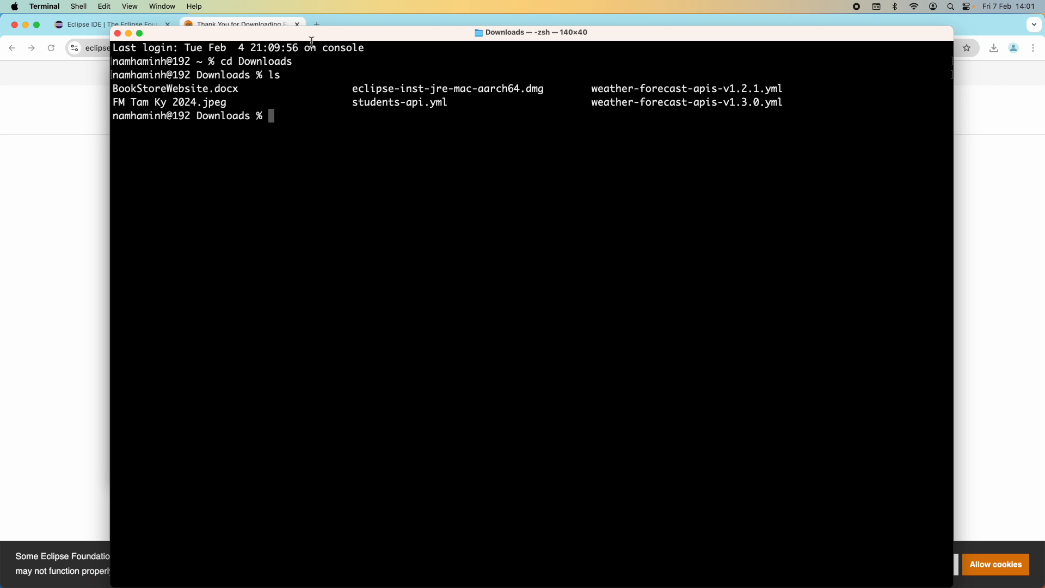
Switch to Chrome, return to the installer's download page, and show the published SHA-512 checksum for the disk image
left_click(228, 22)
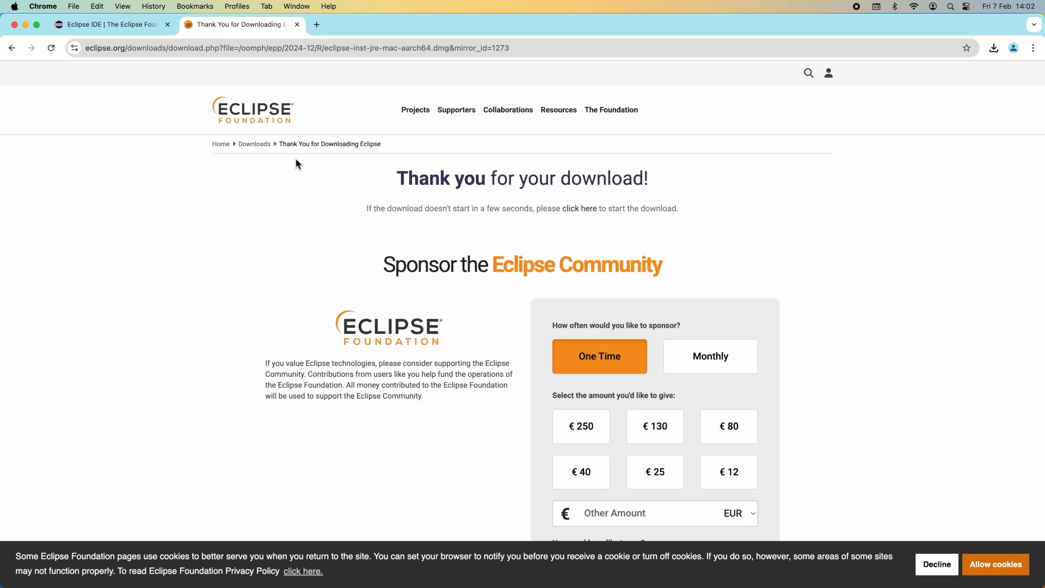
left_click(12, 48)
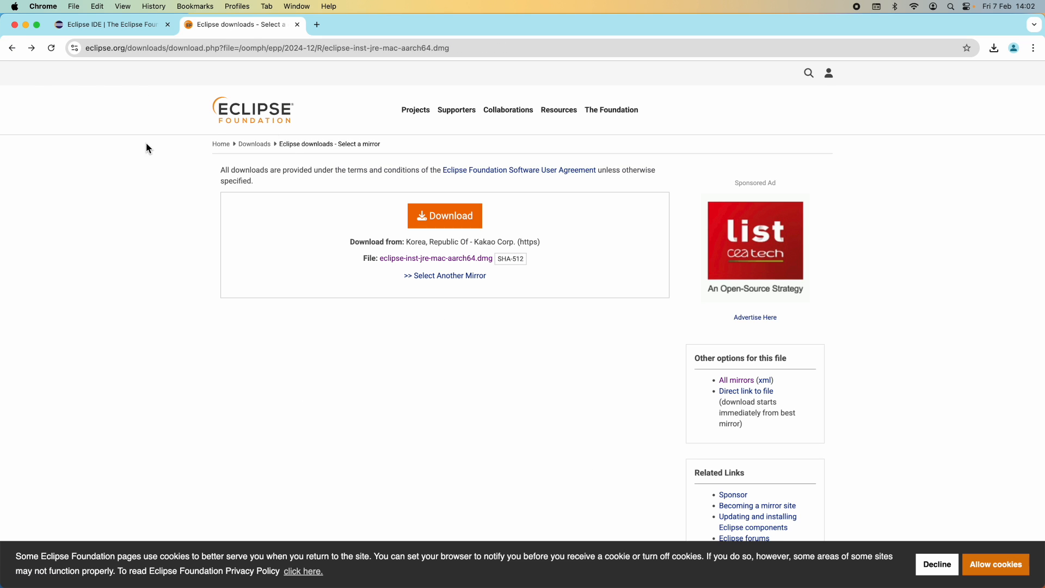
left_click(515, 261)
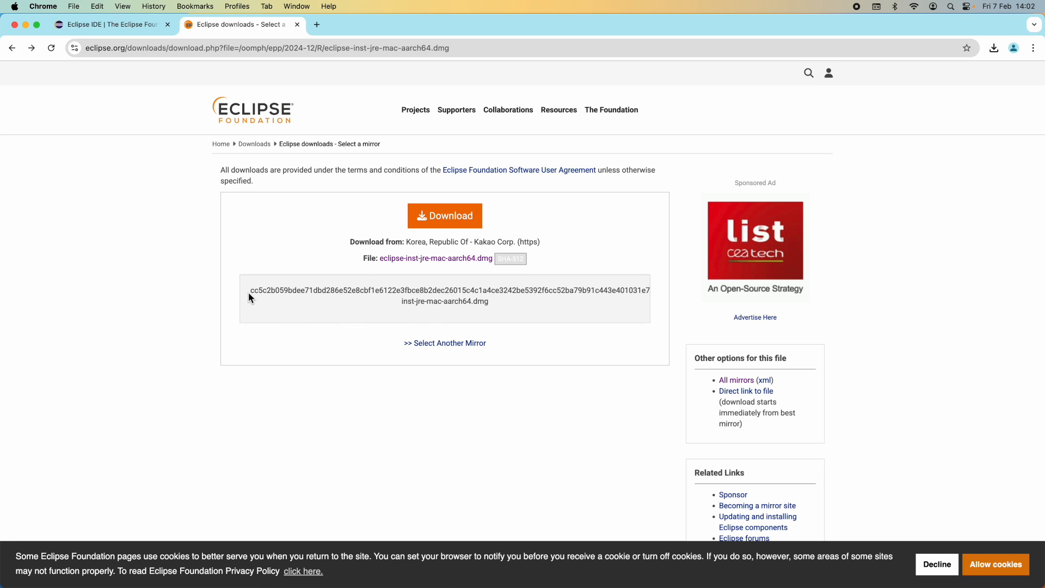
left_click_drag(250, 291, 205, 305)
key("super+Tab")
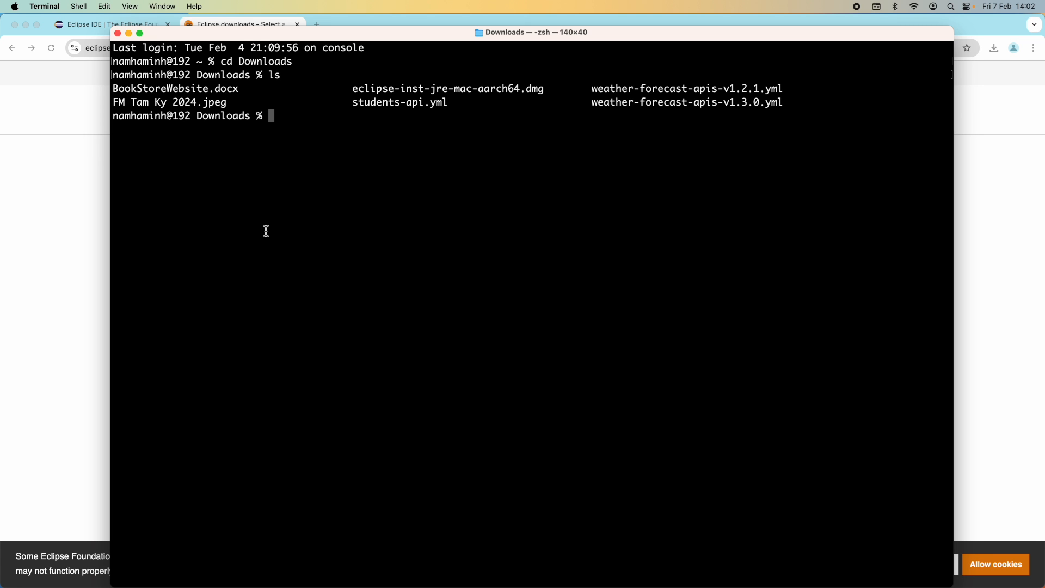
key("super+Tab")
left_click_drag(253, 293, 131, 318)
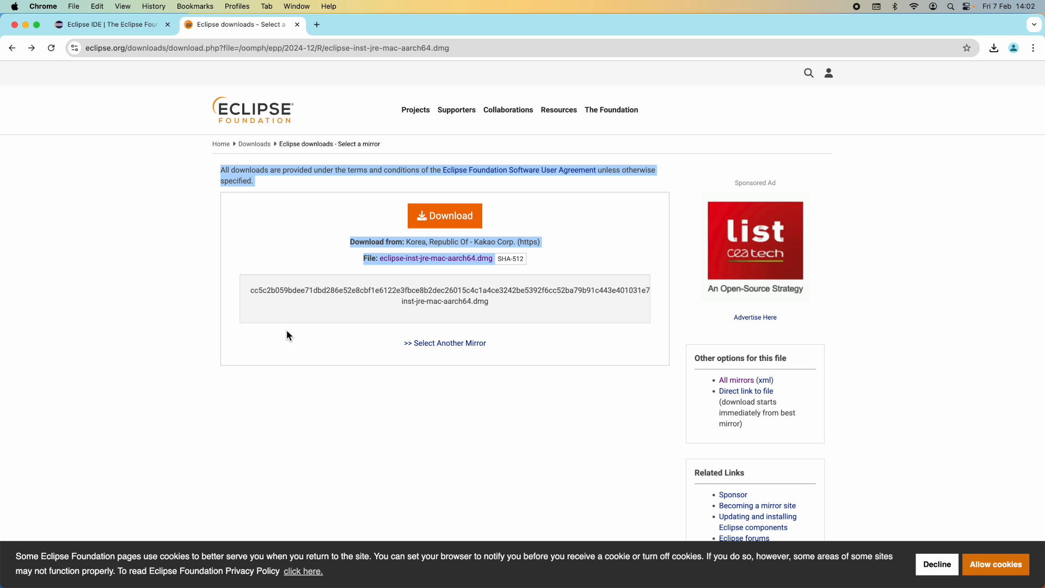
left_click(228, 245)
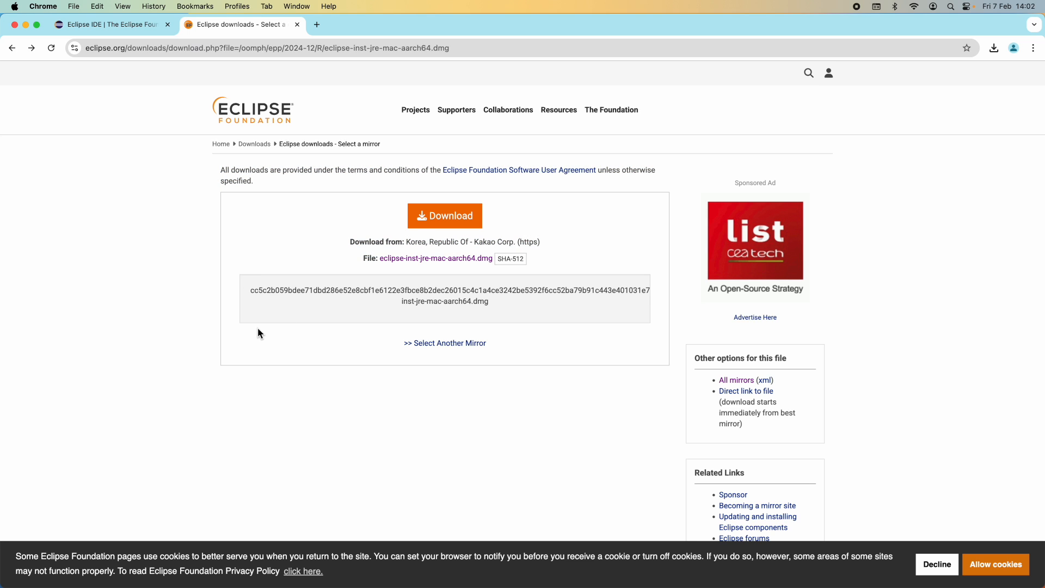
Switch to Terminal and compute the SHA-512 checksum of eclipse-inst-jre-mac-aarch64.dmg with shasum -a 512
key("super+Tab")
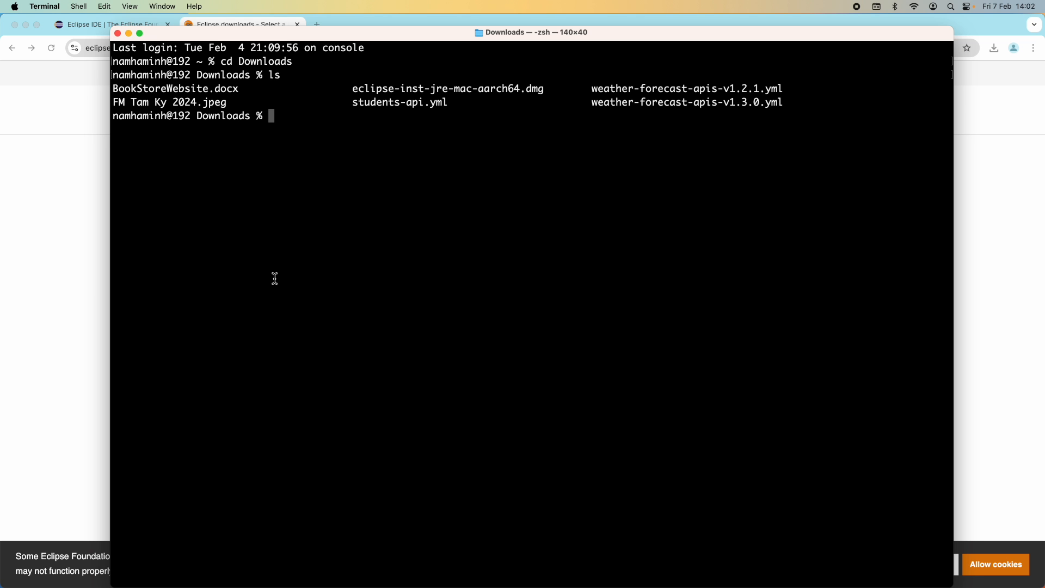
type("shasum -a 512 ecl")
key("Tab")
key("Return")
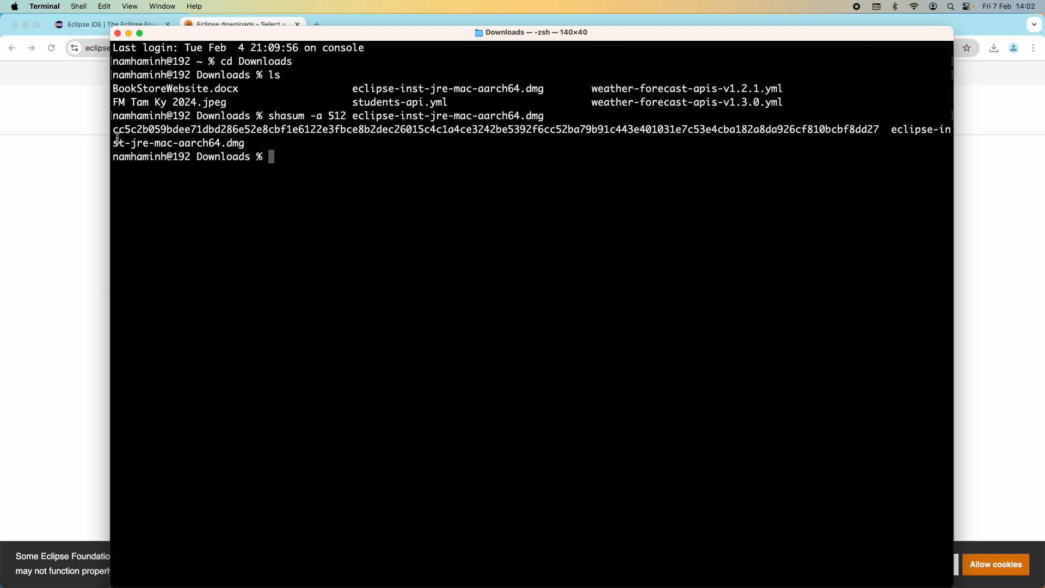
Compare the checksum computed in Terminal with the SHA-512 value published on the Eclipse download page in Chrome
left_click_drag(112, 129, 887, 128)
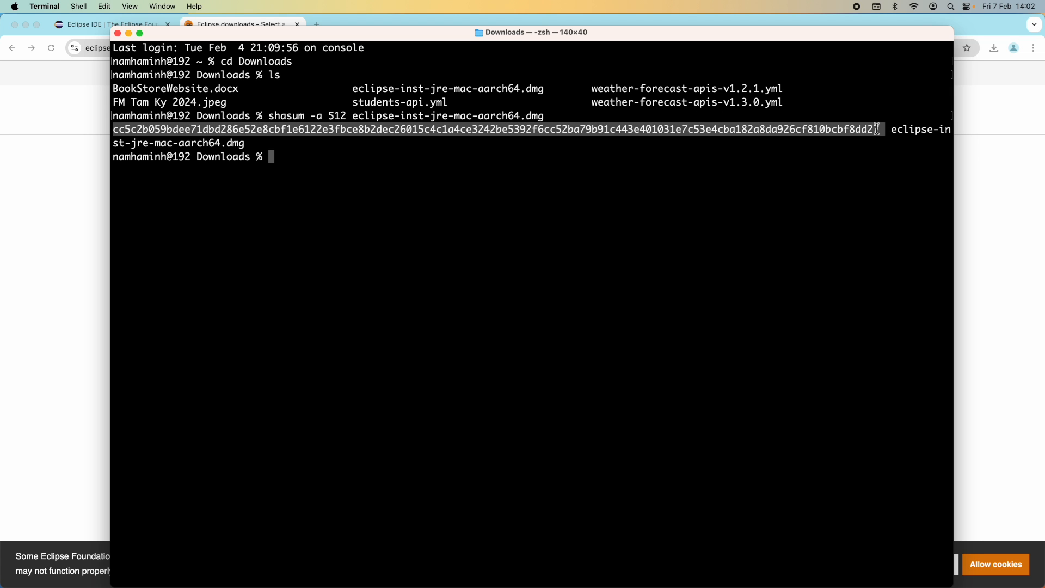
key("super+Tab")
left_click_drag(270, 292, 239, 292)
key("super+Tab")
key("super+Tab")
key("super+Tab")
key("super+Tab")
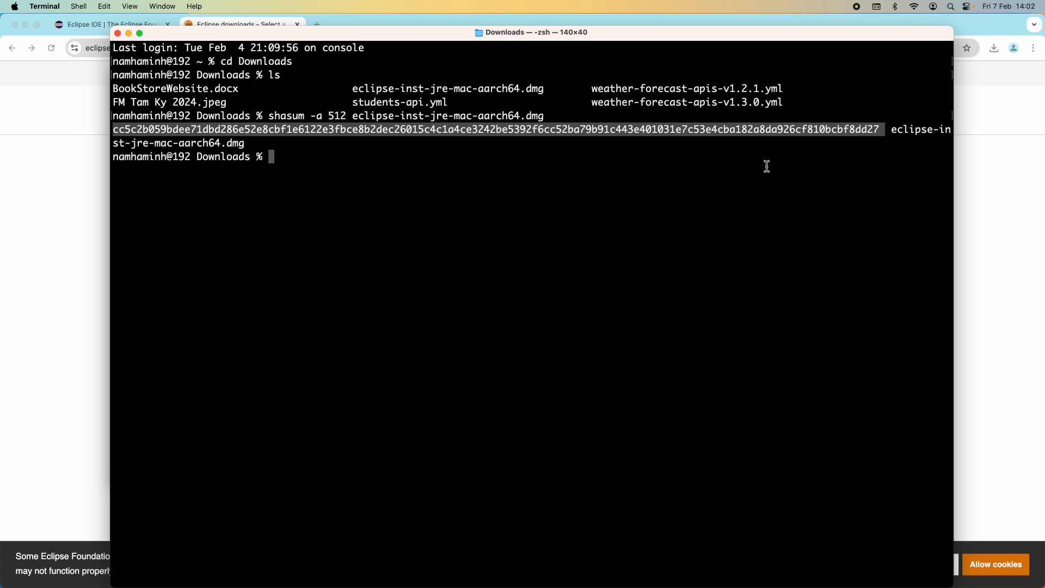
key("super+Tab")
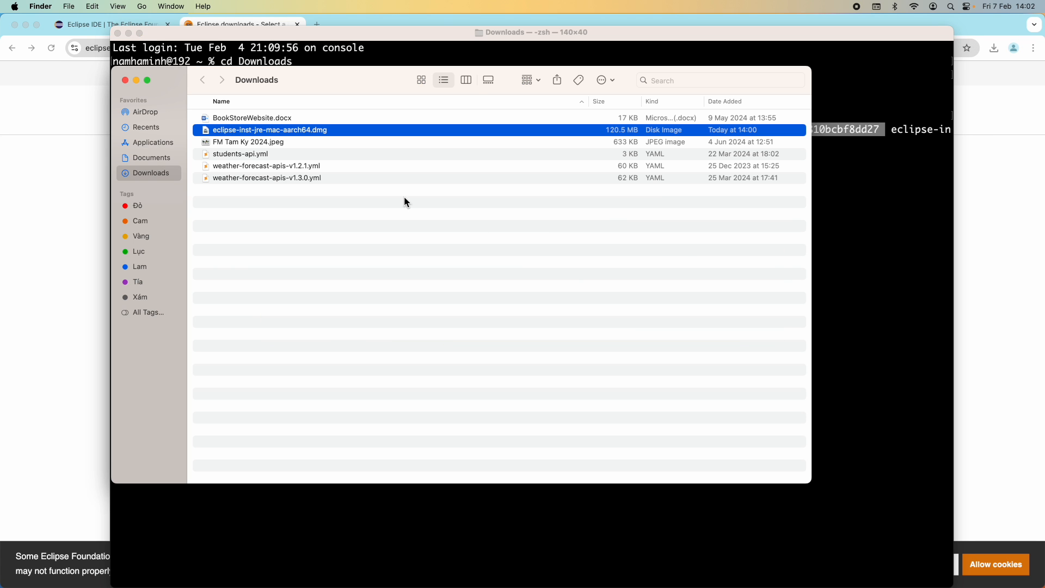
left_click(244, 25)
mouse_move(633, 294)
left_mouse_down()
mouse_move(599, 292)
mouse_move(618, 292)
left_mouse_up()
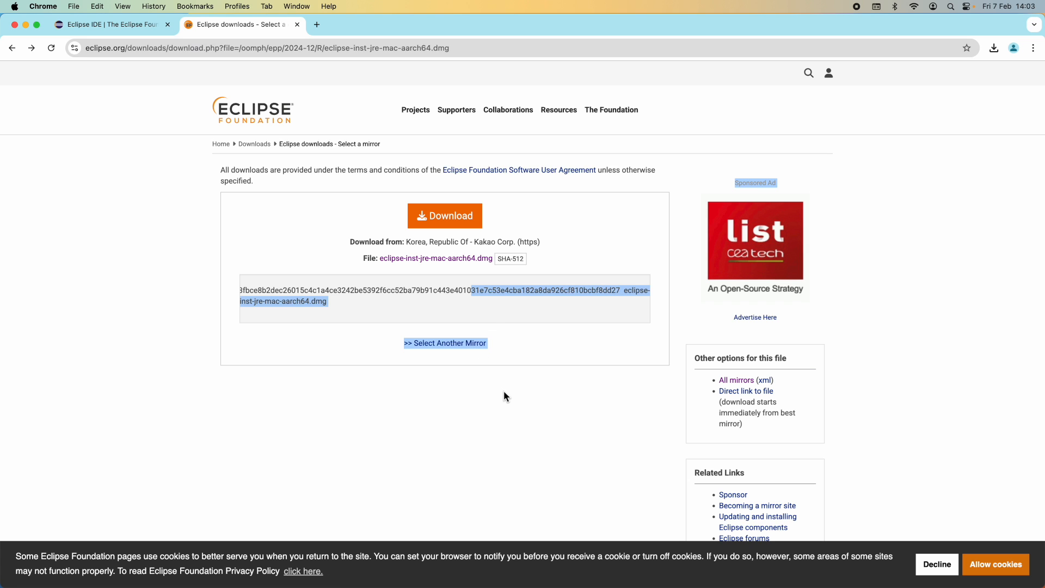
Switch to Finder, open the downloaded disk image, and launch Eclipse Installer, allowing it to open
key("super+Tab")
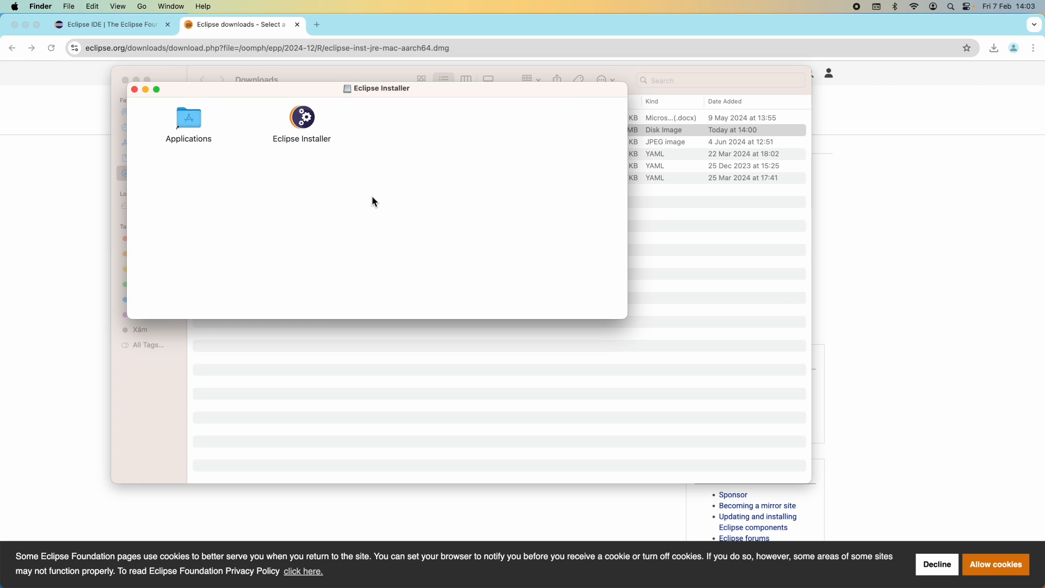
left_click(302, 119)
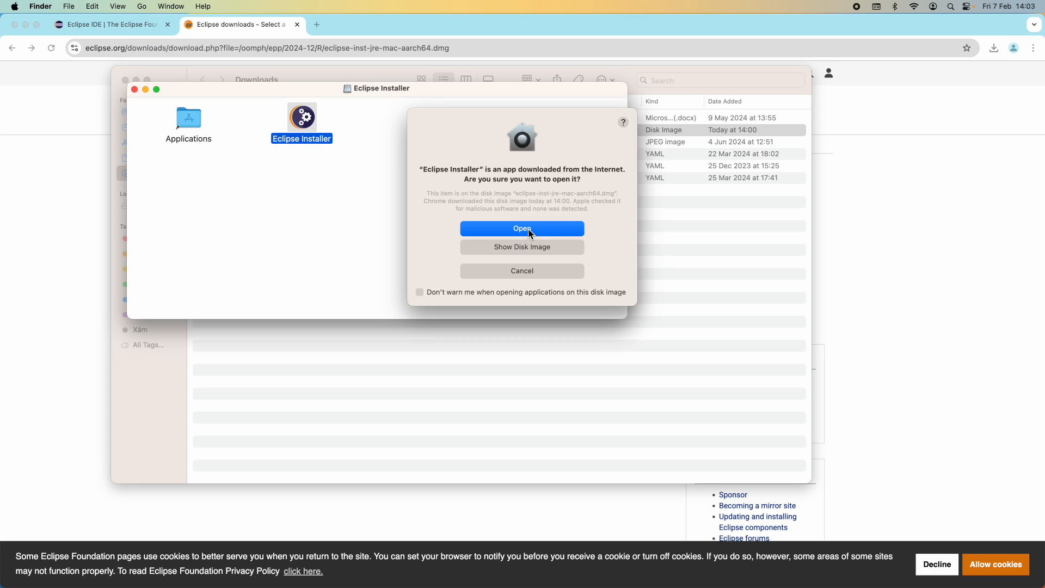
left_click(520, 230)
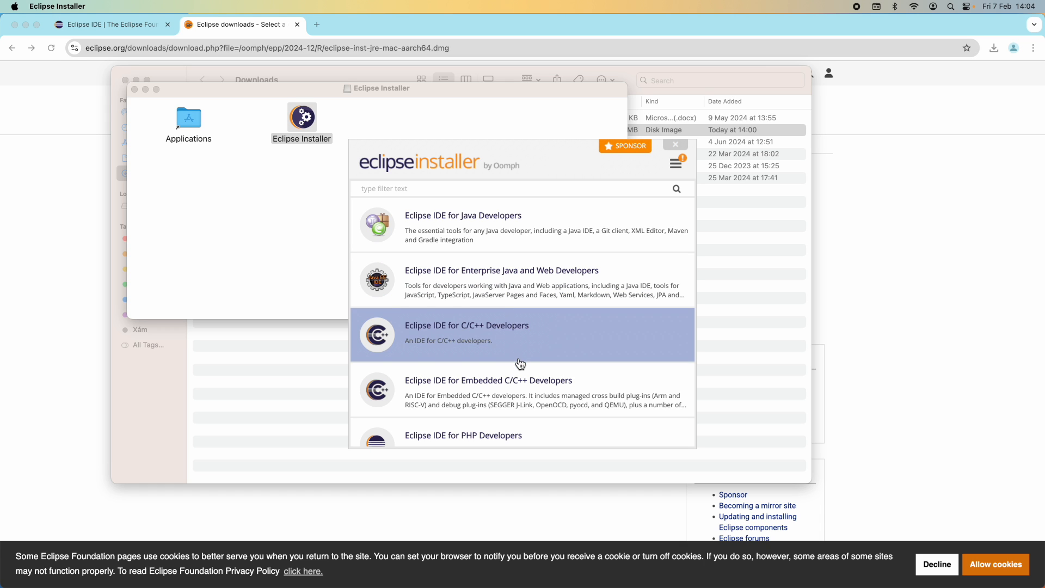
Choose the Eclipse IDE for Enterprise Java and Web Developers package and review its installation folder
scroll(521, 364, "down", 3)
scroll(521, 364, "down", 3)
scroll(521, 364, "up", 5)
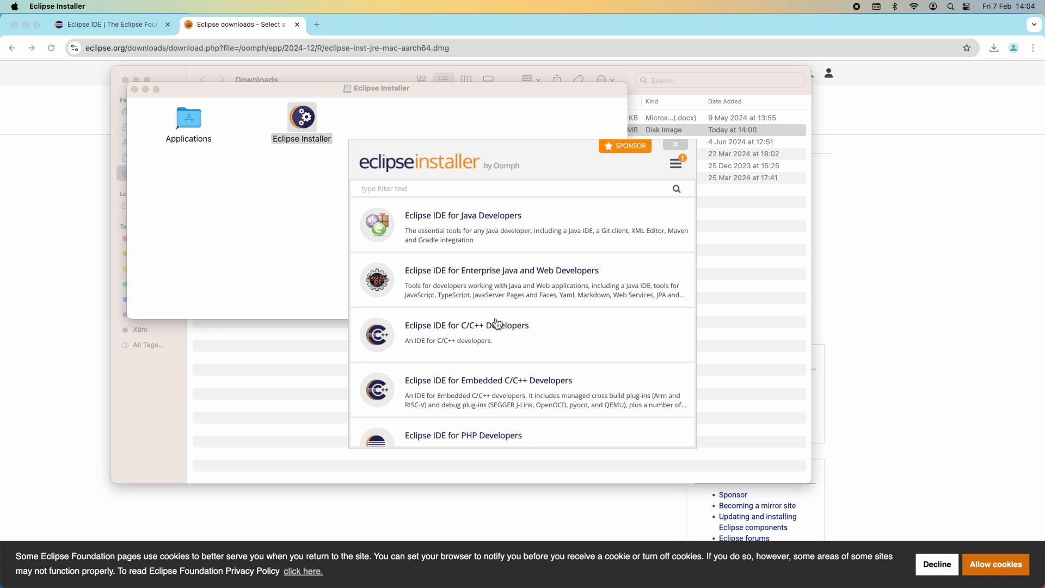
left_click(446, 271)
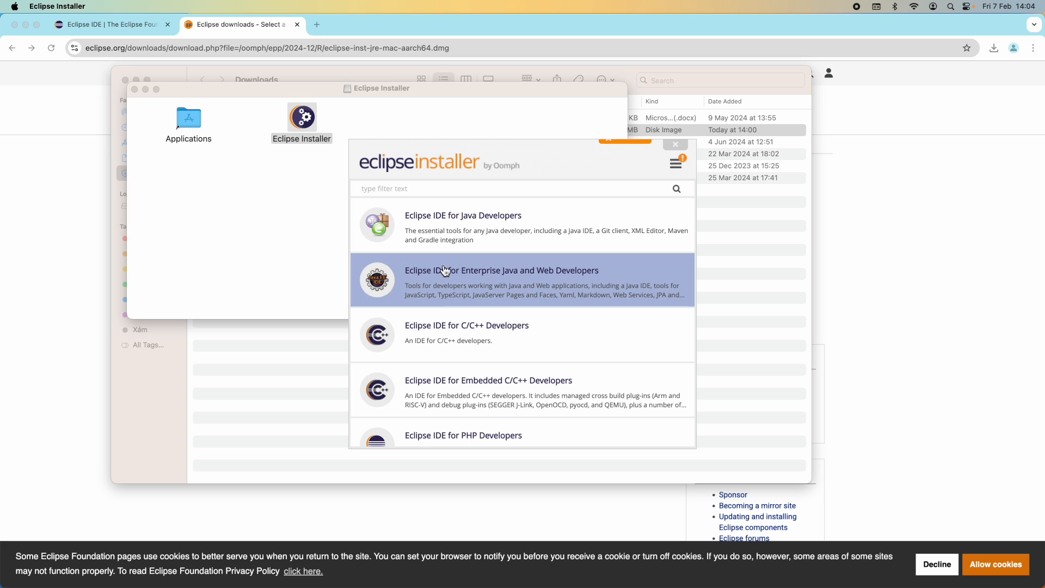
left_click(533, 277)
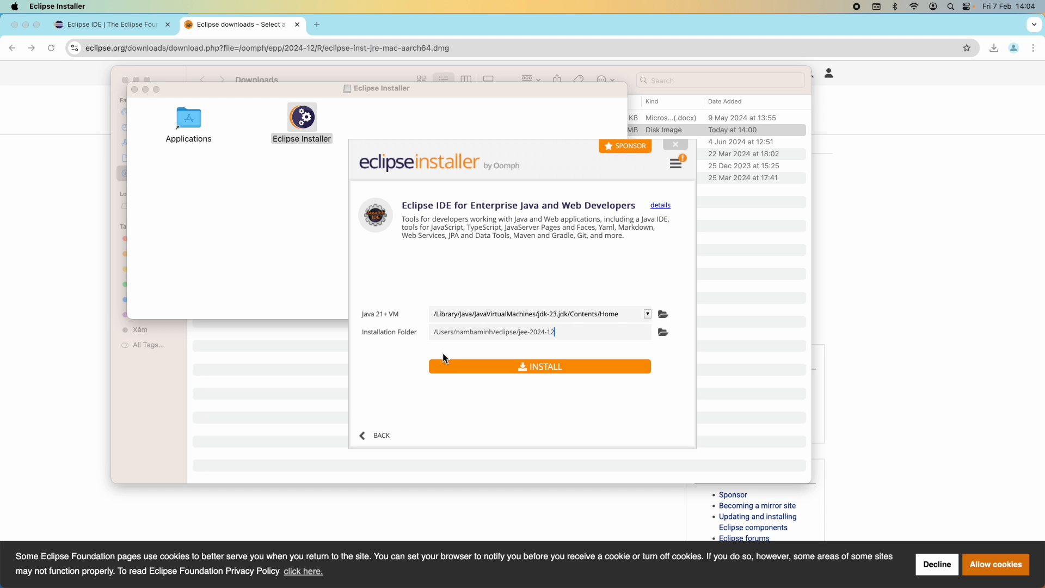
left_click_drag(448, 333, 574, 332)
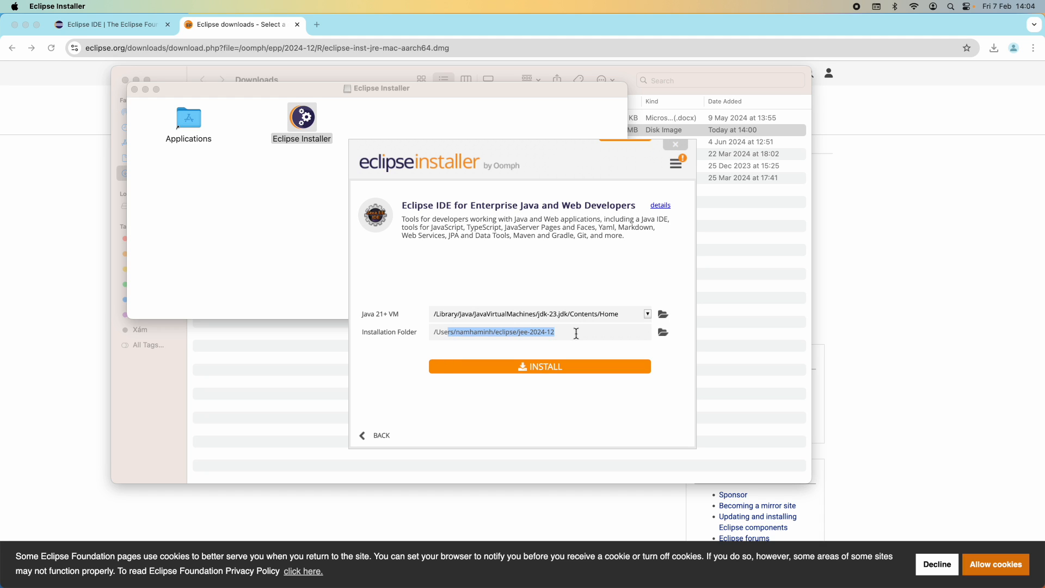
Set the Java 21+ VM to JRE 23.0.2 and install the Eclipse package
left_click(648, 314)
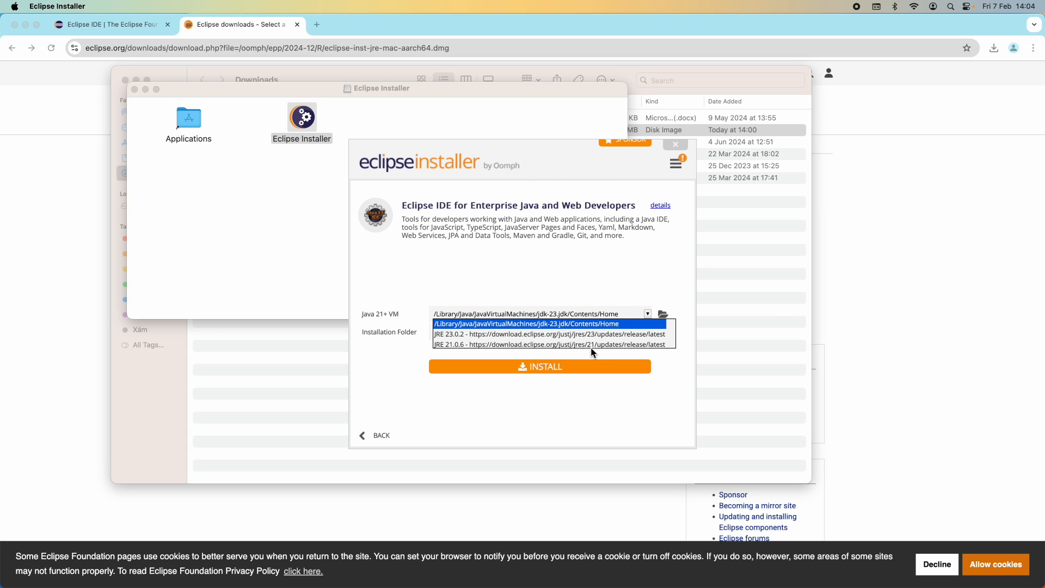
left_click(648, 314)
left_click(648, 314)
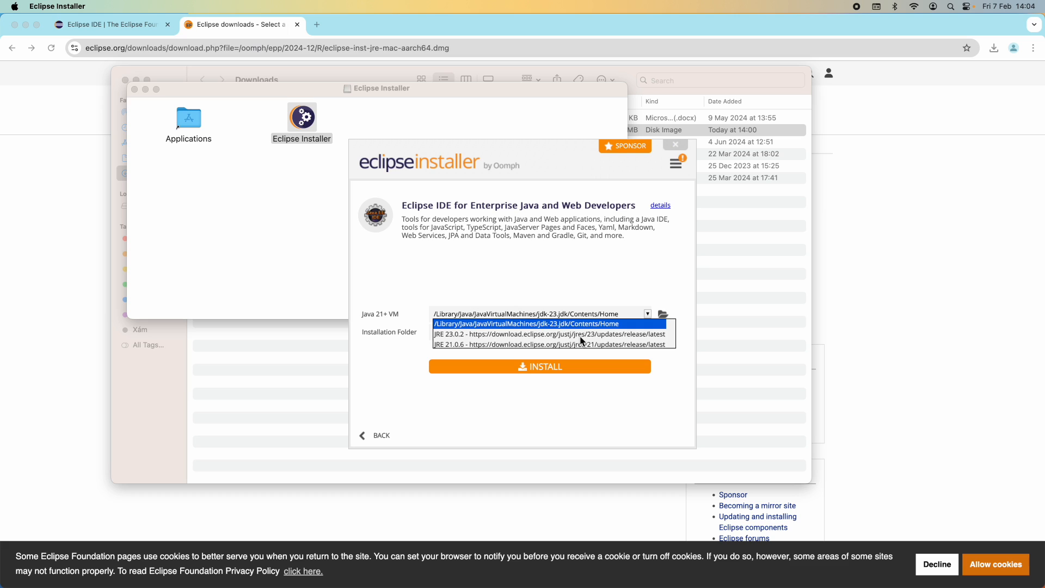
left_click(602, 334)
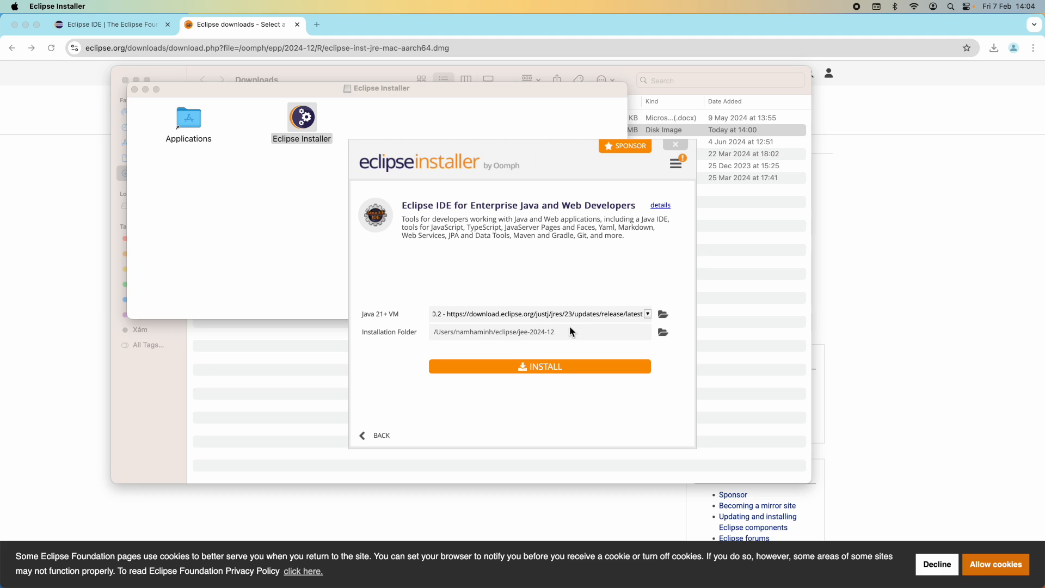
left_click(501, 372)
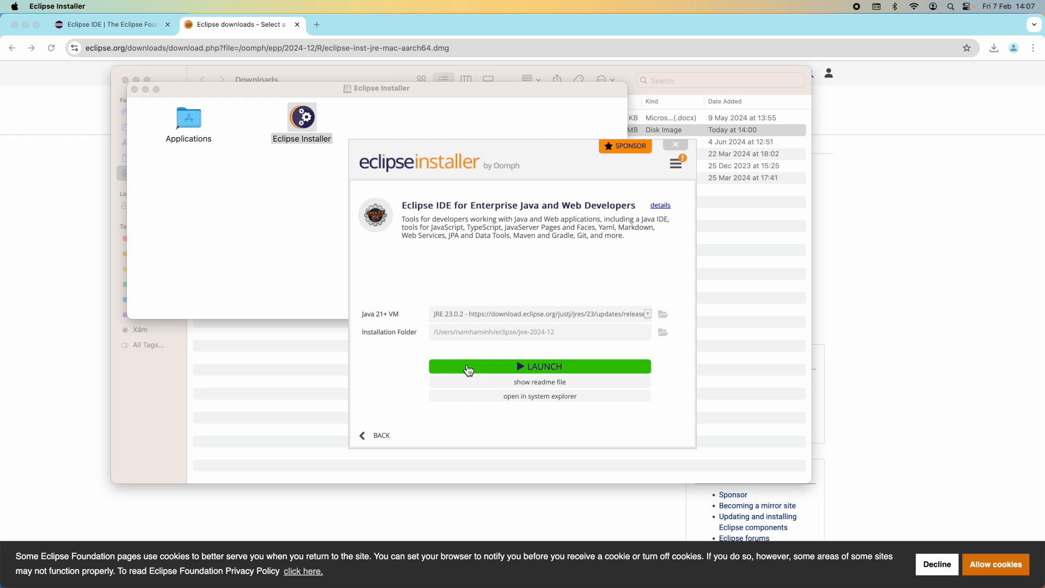
Exit the installer, agreeing to launch the installed product, and cancel the workspace selection in Eclipse IDE Launcher
left_click(676, 147)
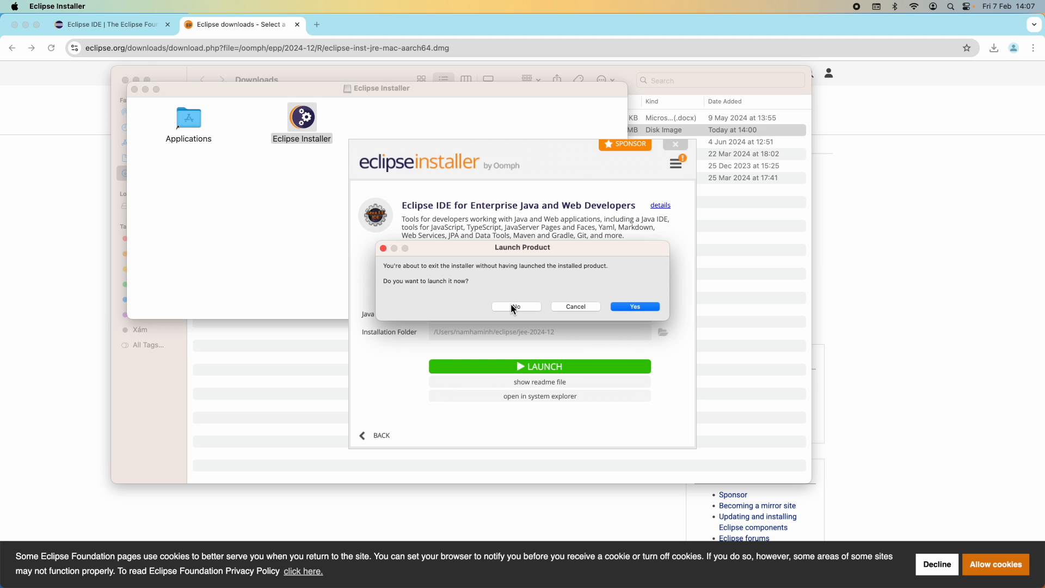
left_click(626, 307)
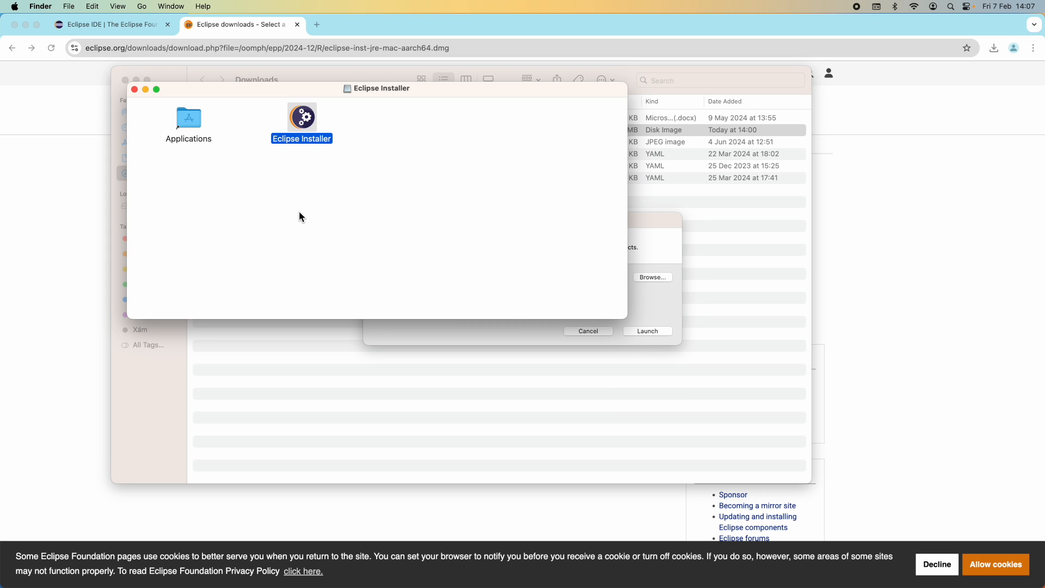
left_click(652, 228)
left_click(589, 331)
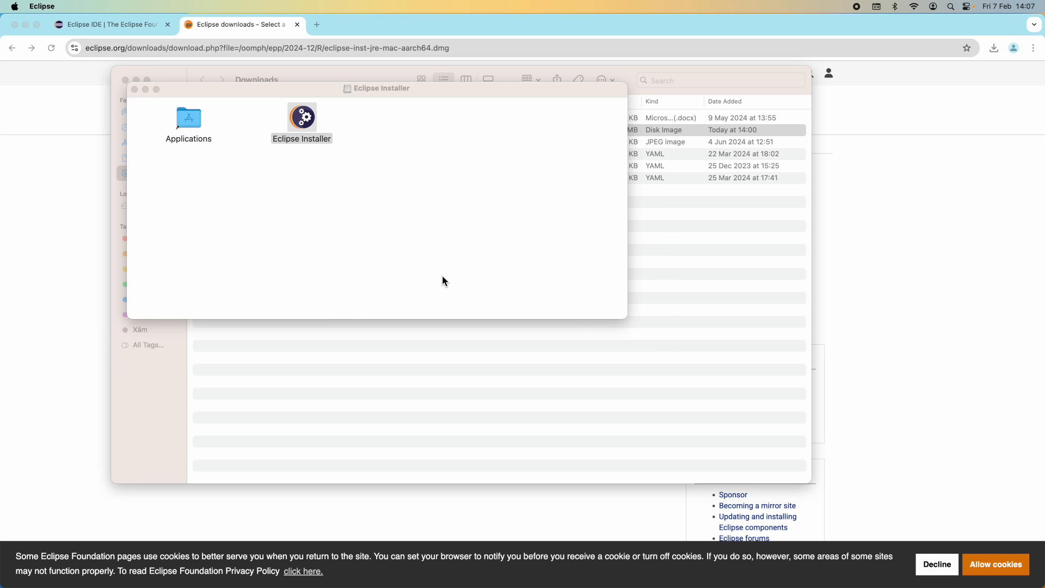
Close the Eclipse Installer disk image window and move eclipse-inst-jre-mac-aarch64.dmg from Downloads to the Trash
right_click(302, 117)
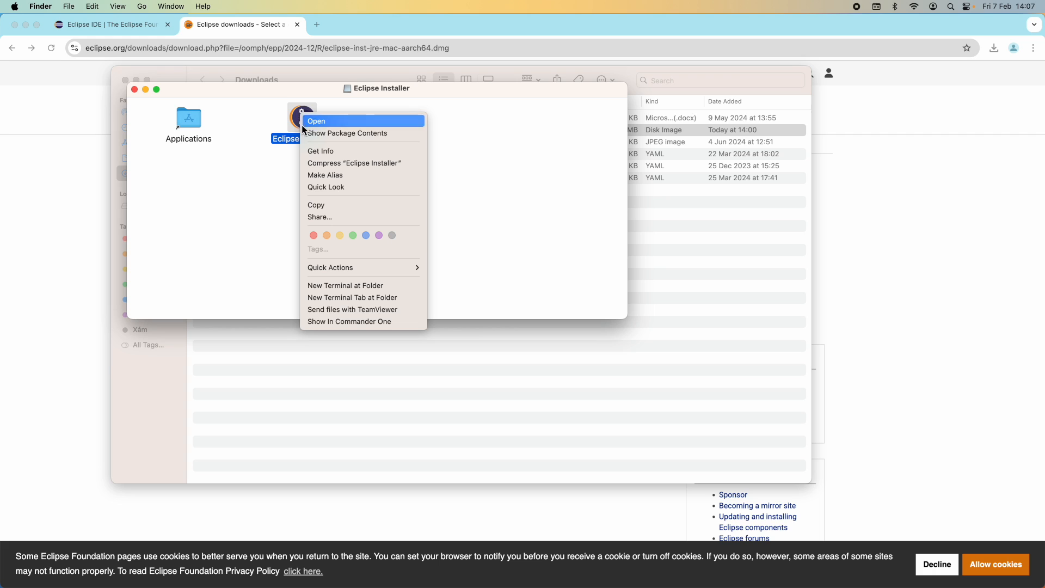
left_click(263, 185)
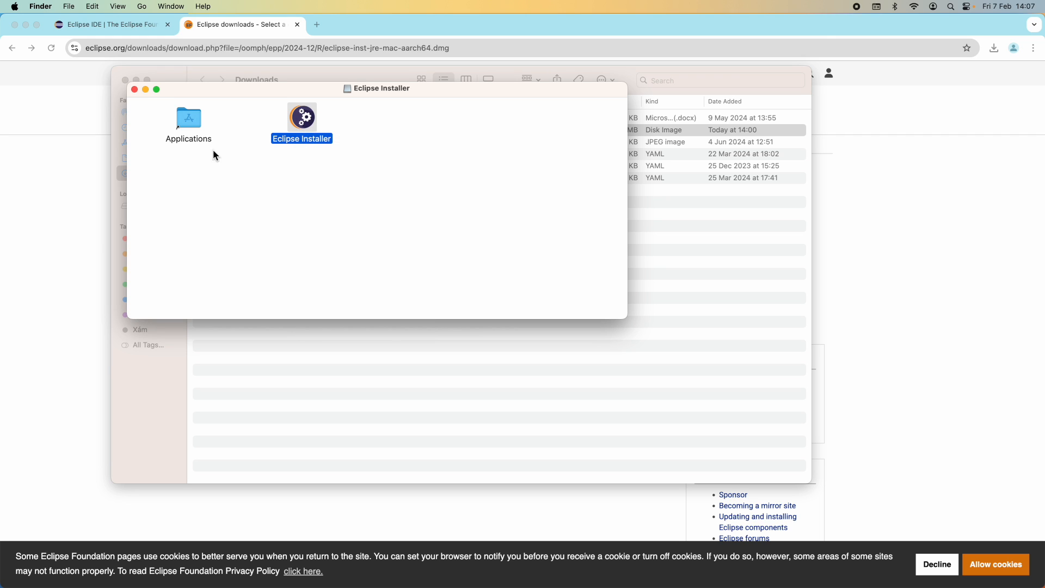
left_click(135, 89)
right_click(319, 135)
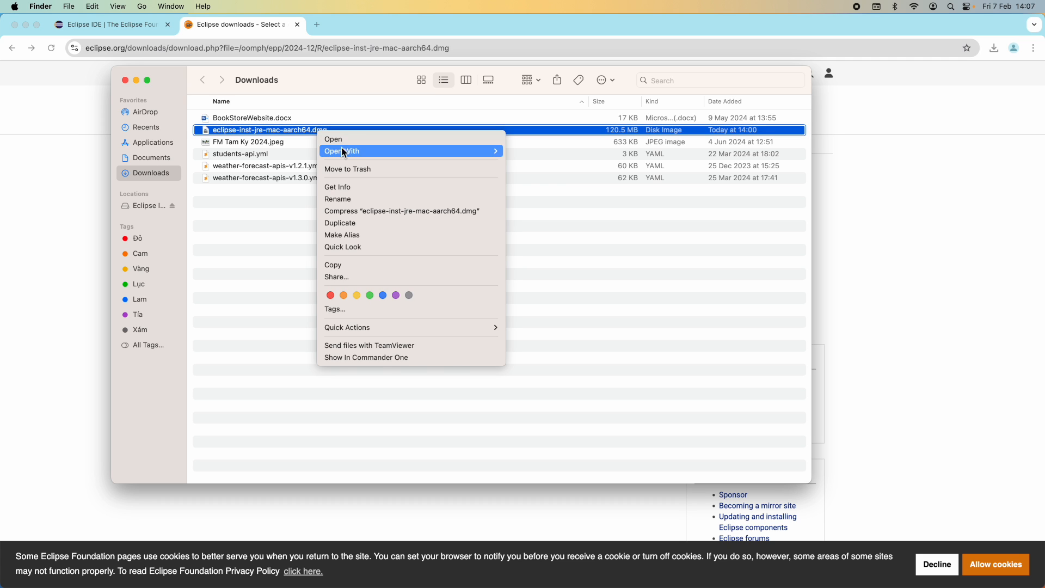
left_click(351, 168)
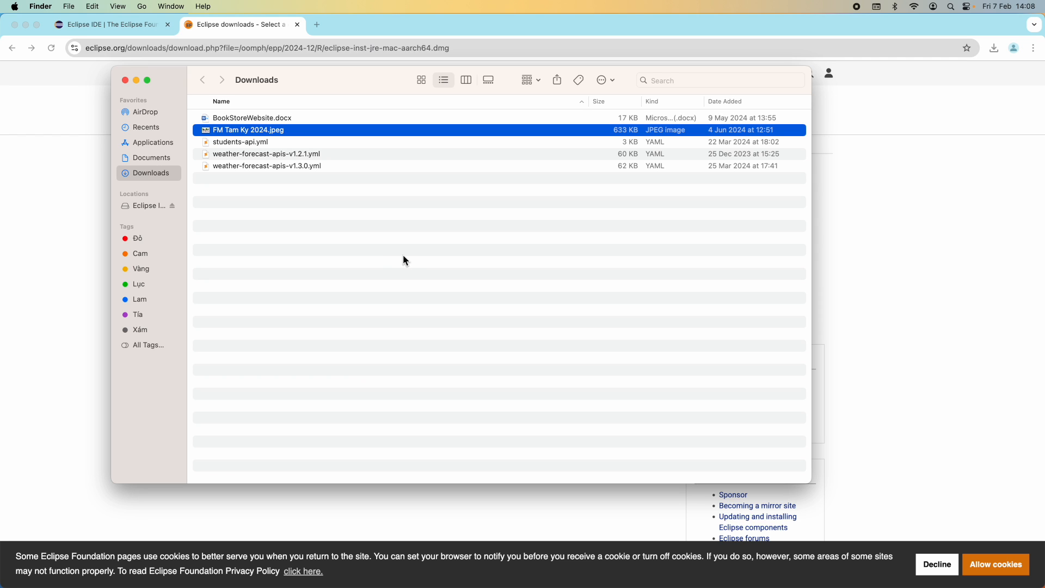
Browse the computer's startup volume in Finder to the home folder's eclipse directory and expand jee-2024-12
mouse_move(461, 585)
left_click(141, 7)
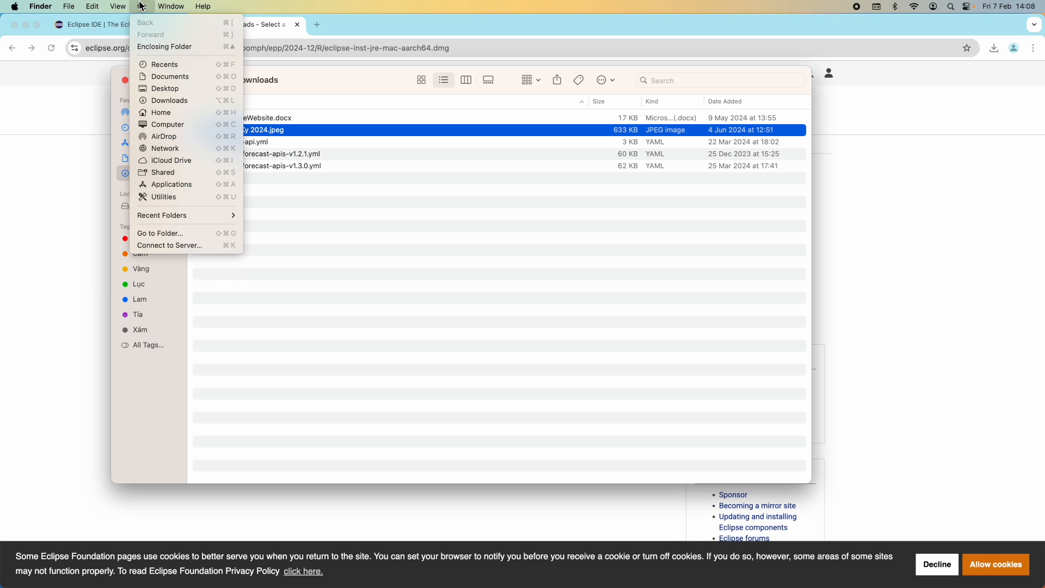
left_click(163, 125)
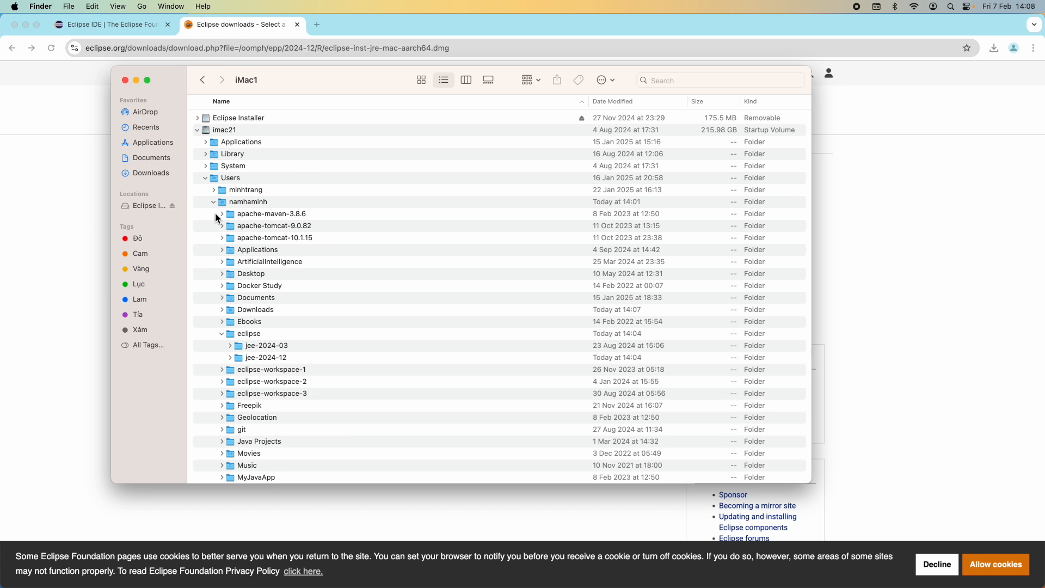
left_click(231, 358)
scroll(325, 369, "down", 3)
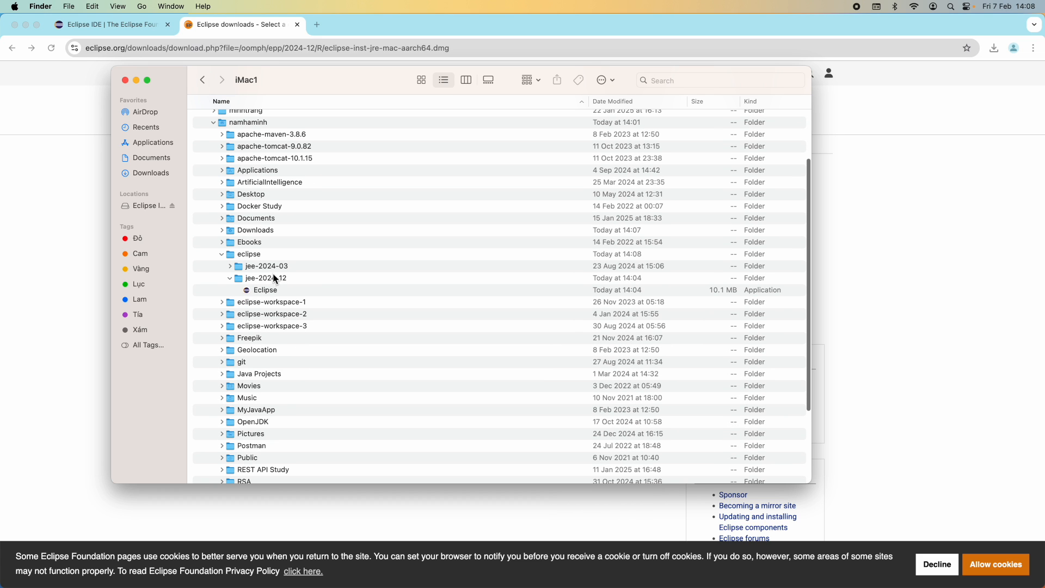
left_click(274, 281)
scroll(302, 305, "down", 2)
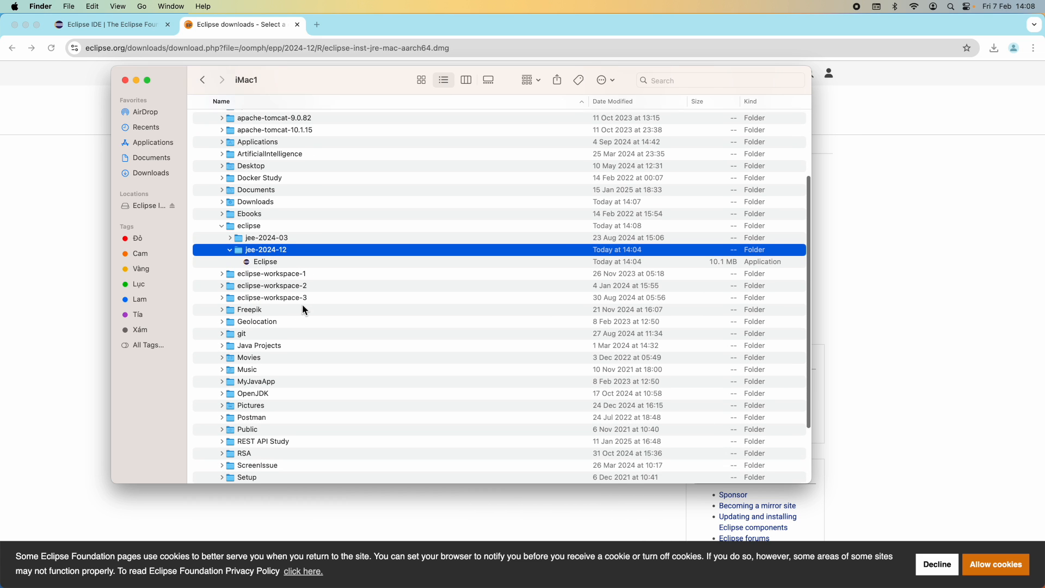
scroll(284, 264, "down", 2)
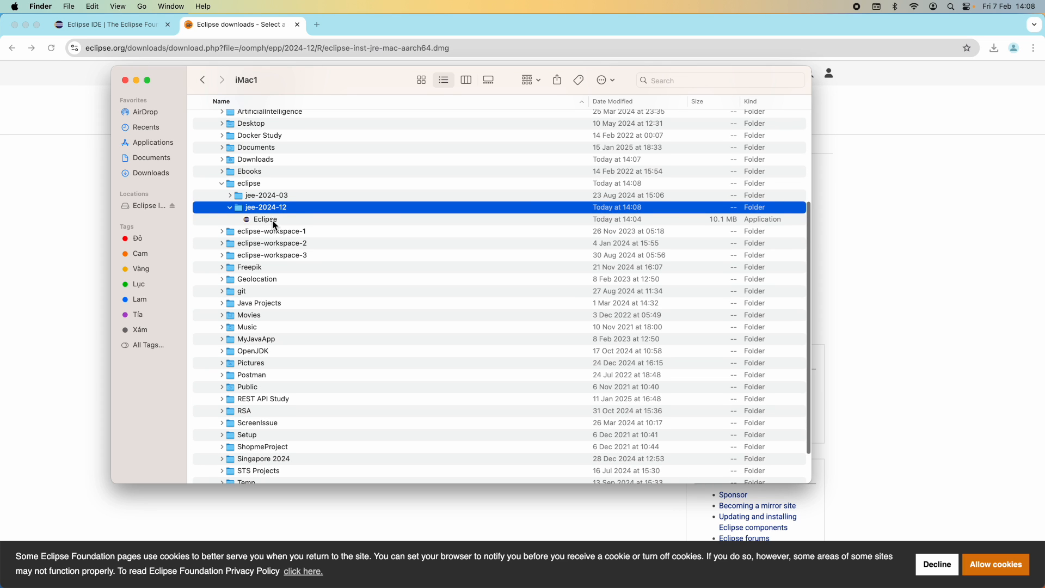
Make an alias of the Eclipse application in jee-2024-12 and name it Eclipse IDE 2024-12
left_click(275, 220)
right_click(296, 225)
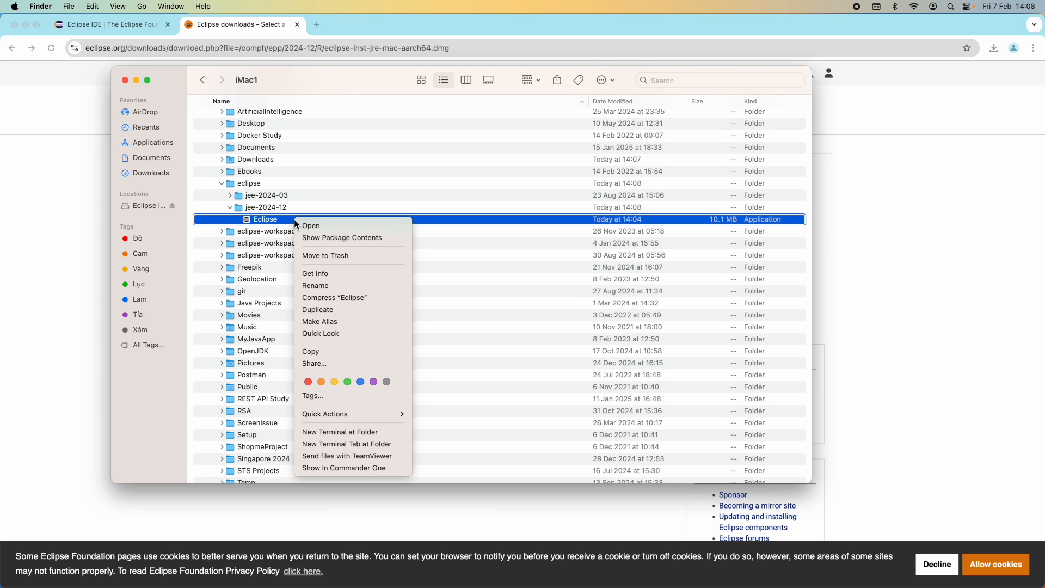
left_click(318, 324)
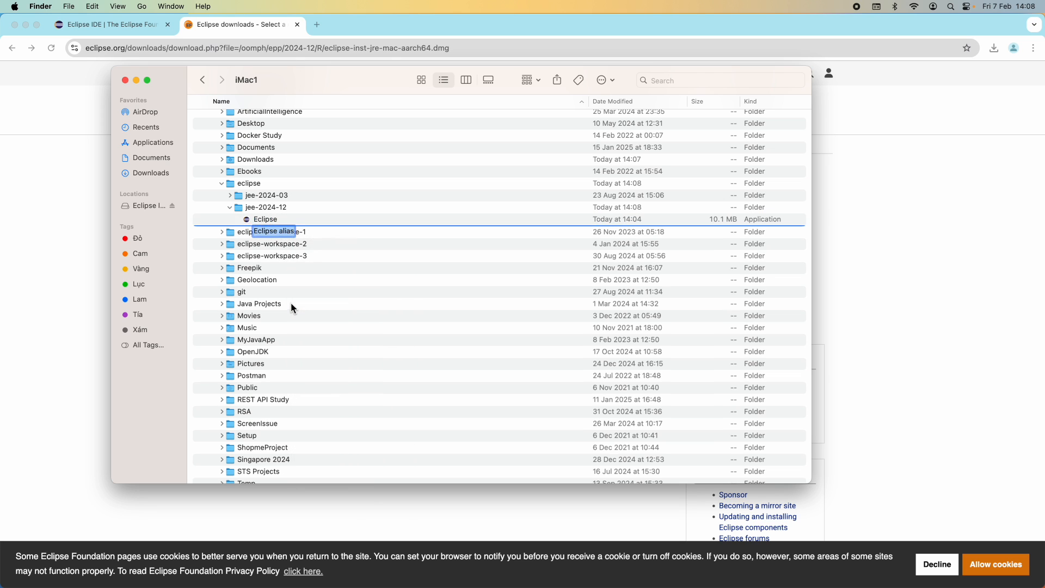
triple_click(268, 232)
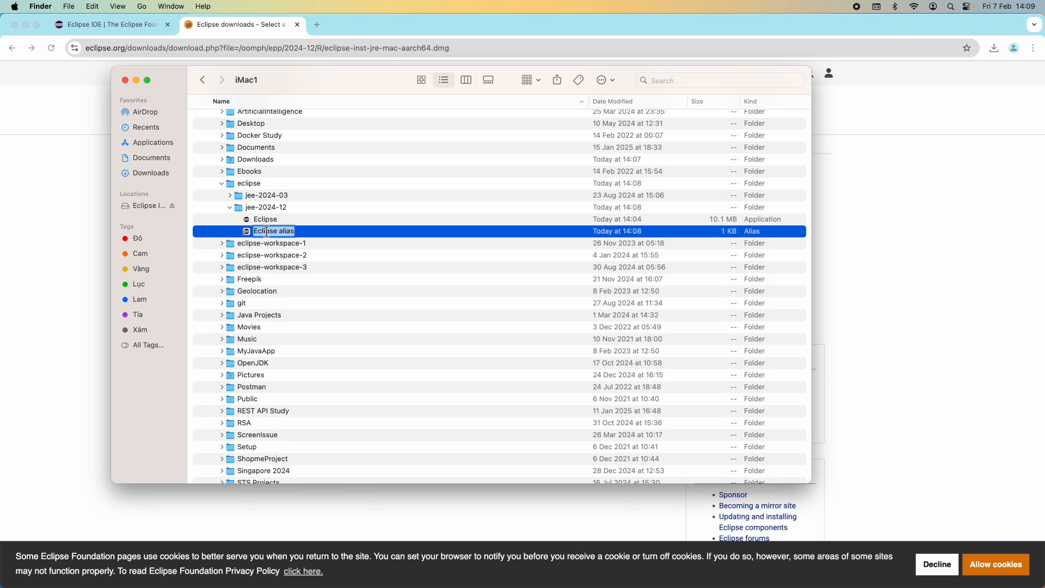
type("Eclipse IDE 2024-12")
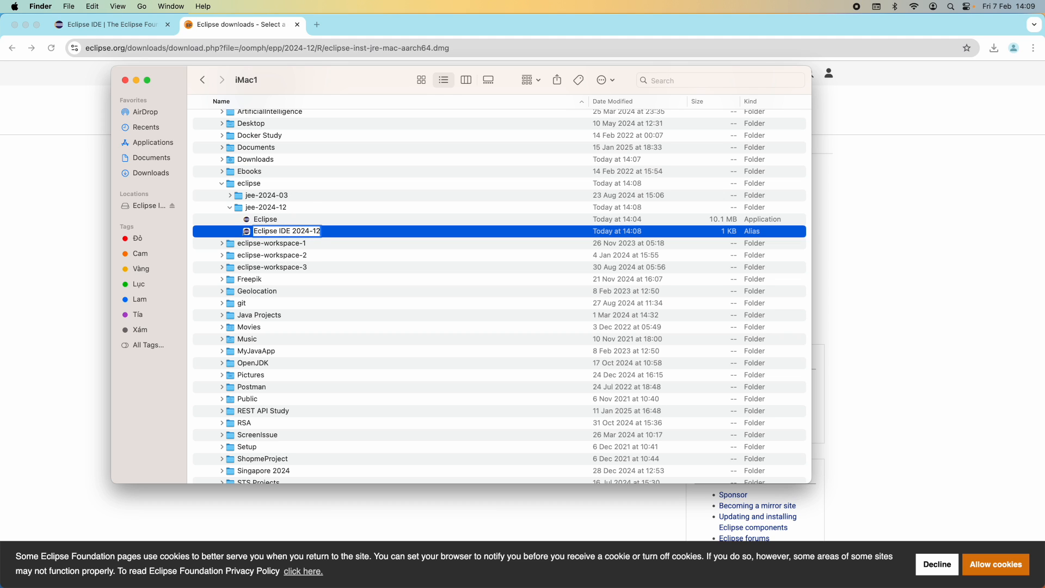
key("Return")
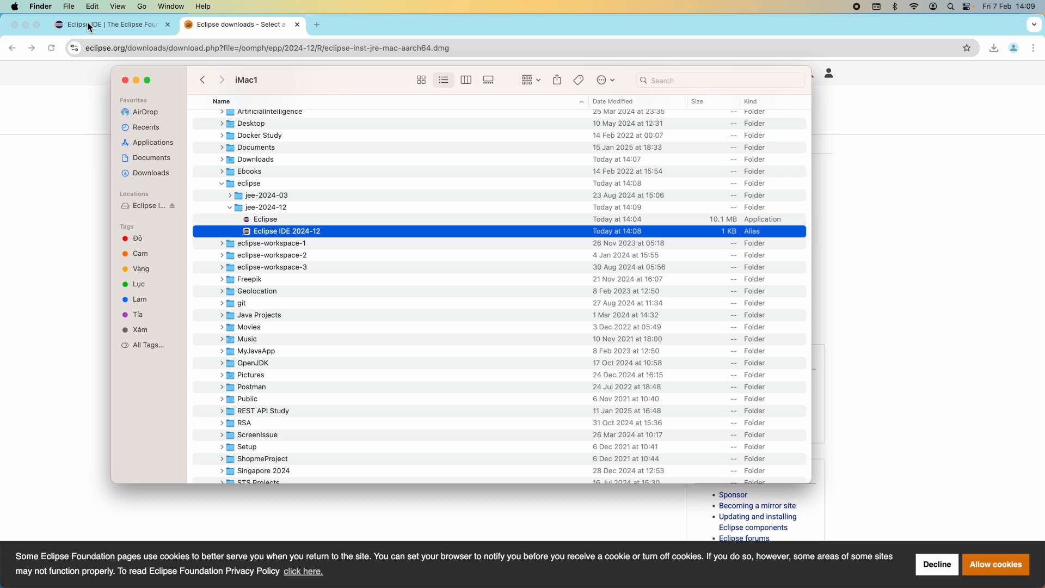
Open a second Finder window on the Applications folder and place it so the alias in the first window stays reachable
left_click(162, 7)
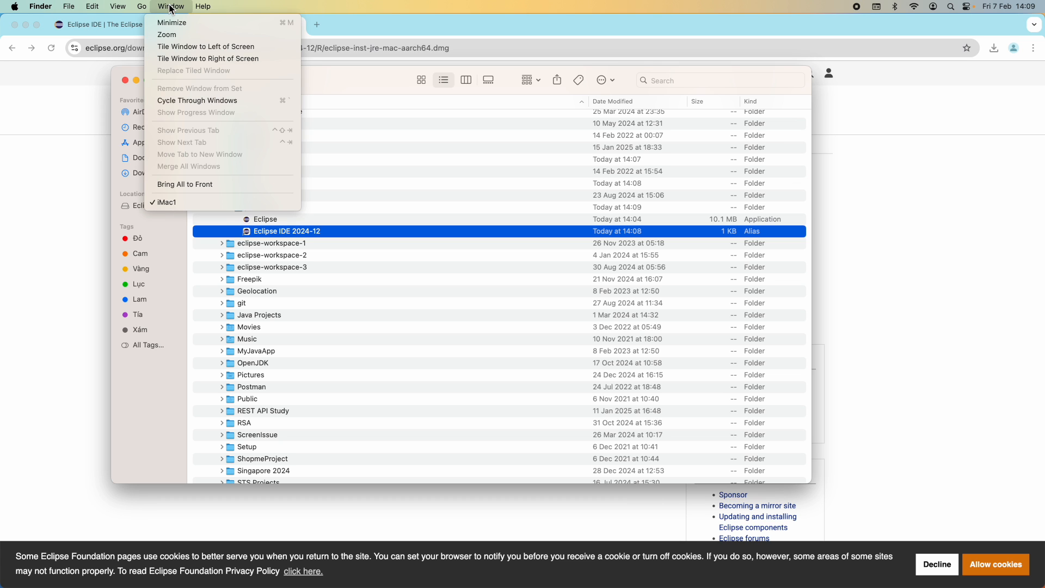
mouse_move(63, 9)
left_click(86, 24)
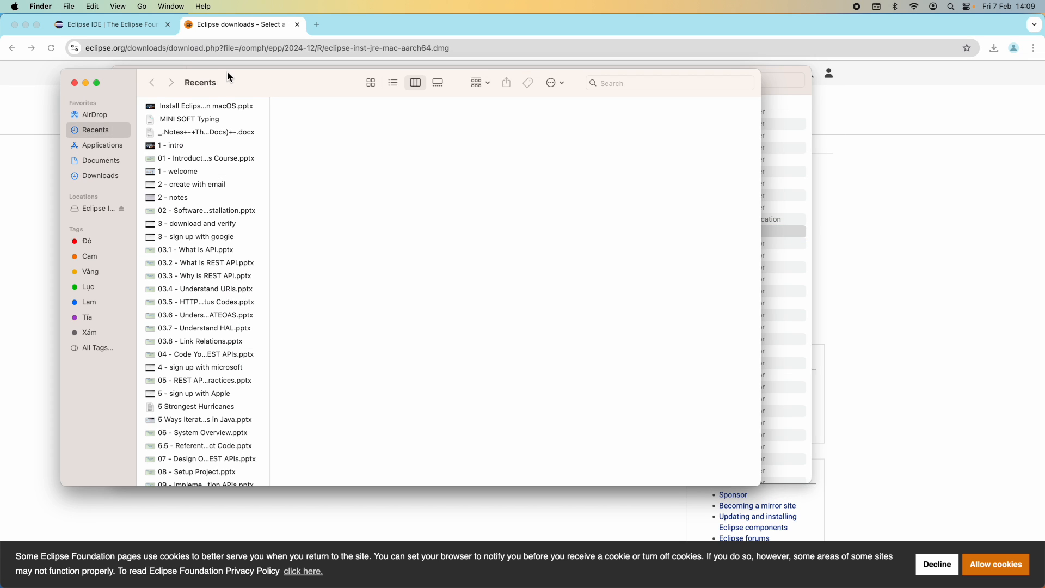
left_click_drag(228, 74, 315, 80)
left_click(144, 7)
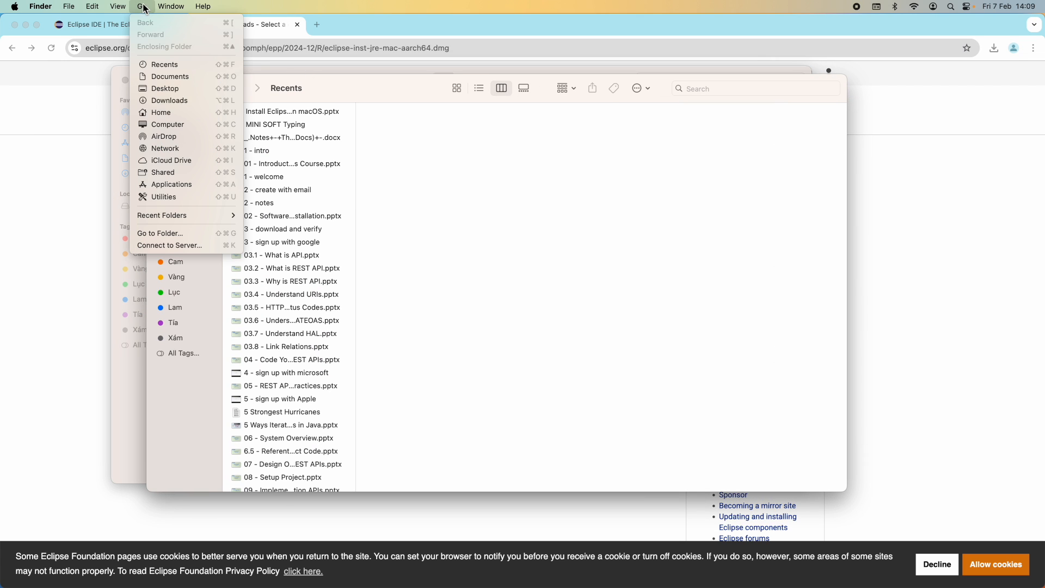
left_click(189, 186)
left_click_drag(222, 85, 400, 91)
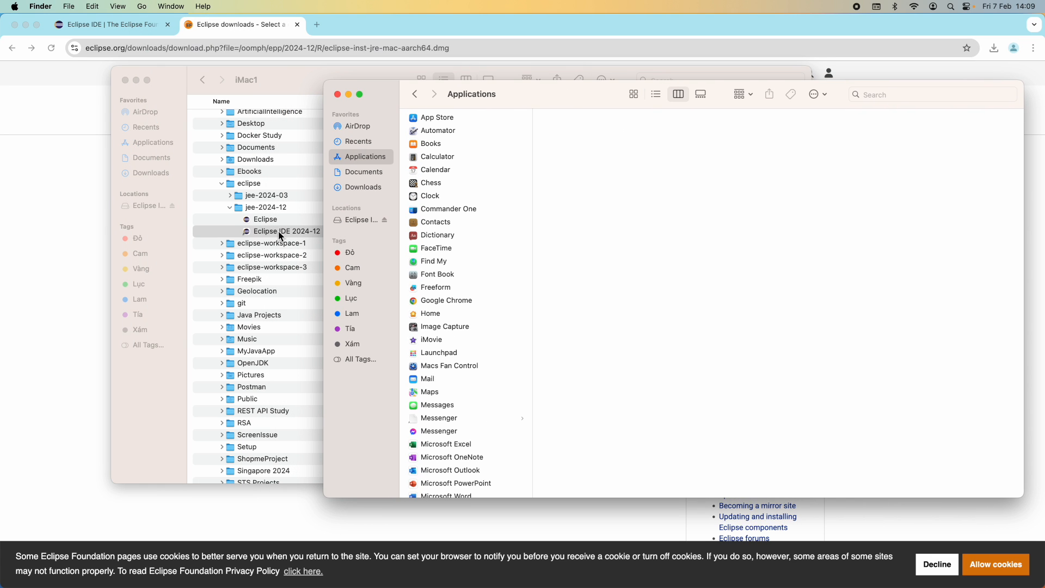
Move the Eclipse IDE 2024-12 alias into Applications and add it to the Dock
left_click_drag(279, 231, 509, 243)
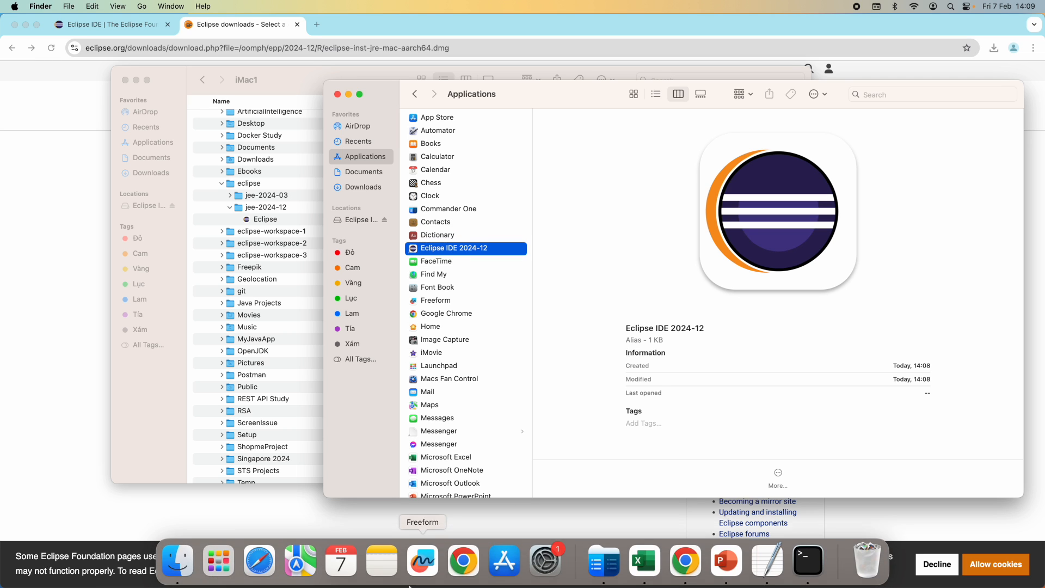
left_click_drag(420, 252, 339, 508)
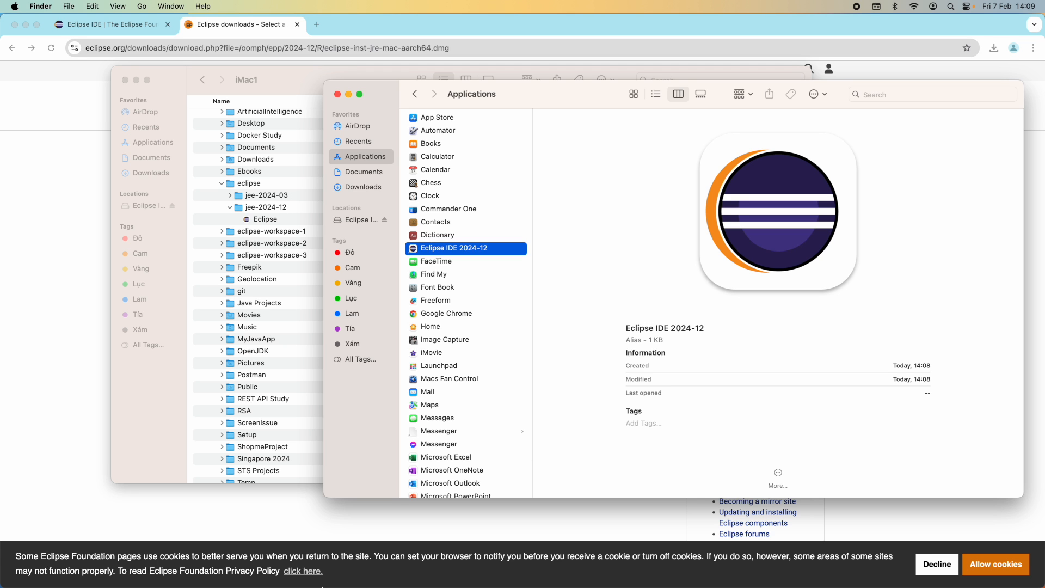
Look for the Eclipse IDE 2024-12 shortcut in Launchpad and leave Launchpad
mouse_move(349, 584)
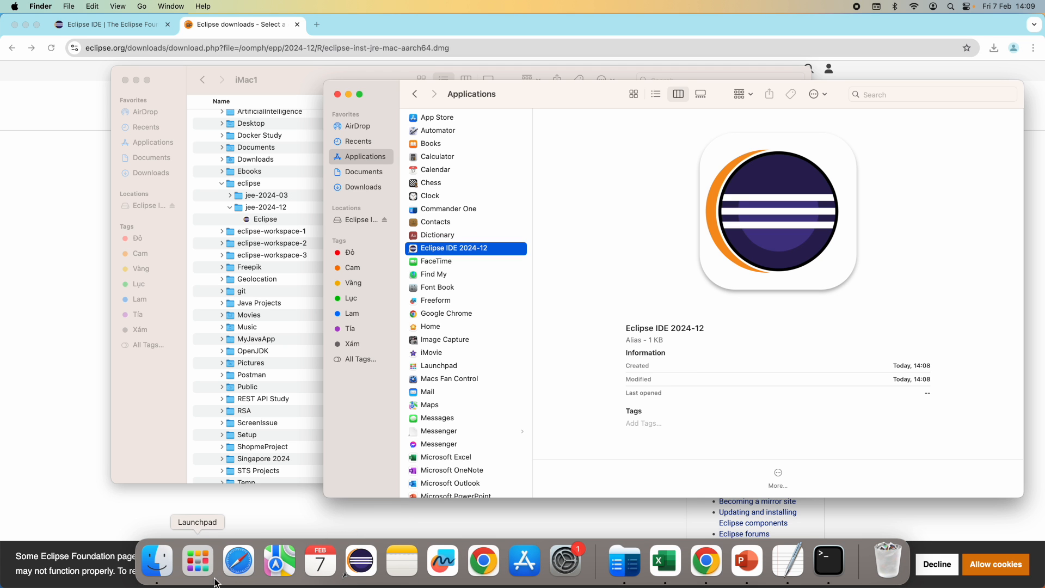
left_click(201, 564)
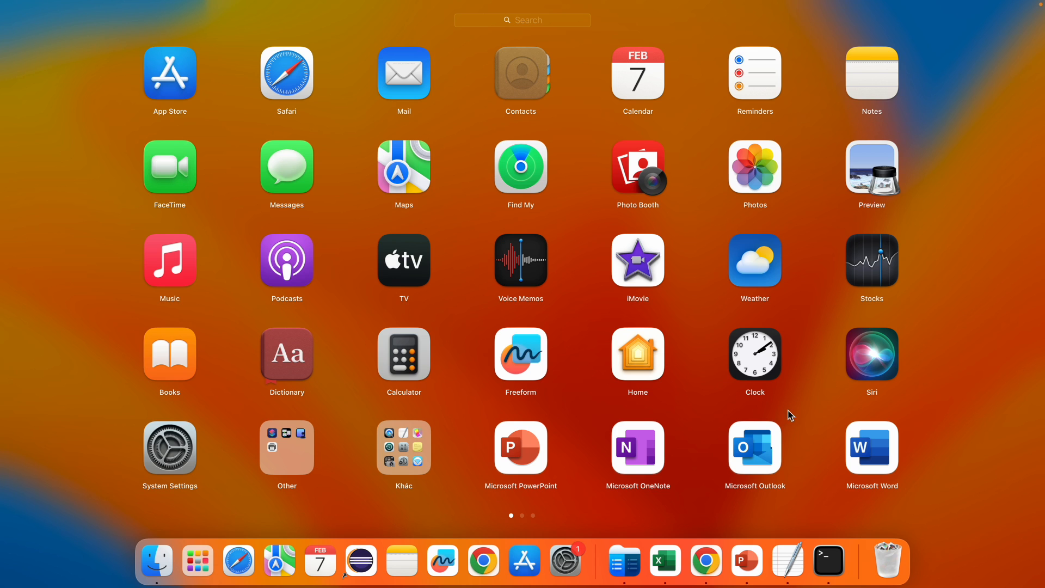
left_click_drag(825, 319, 271, 348)
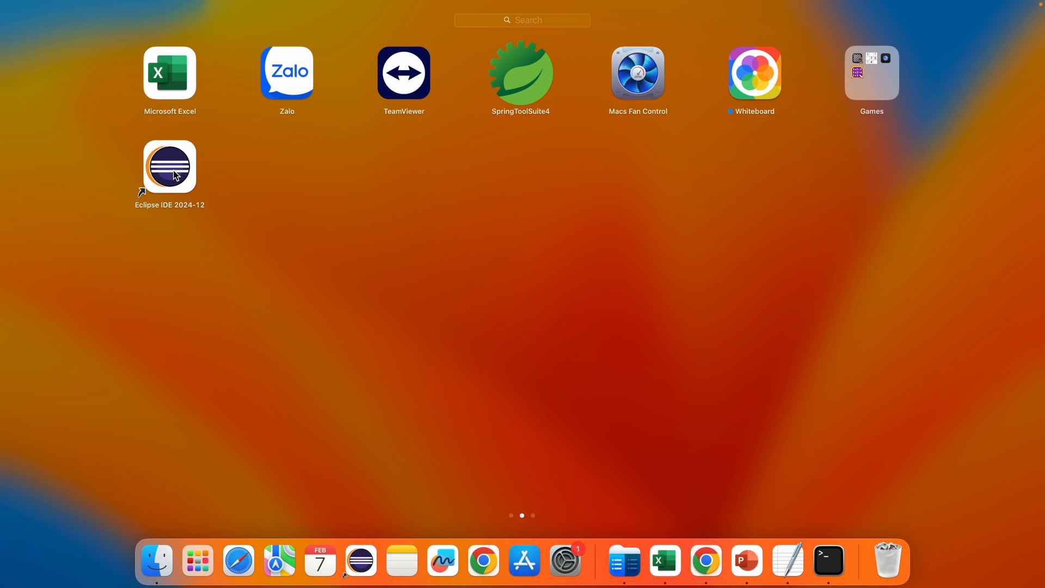
left_click(266, 303)
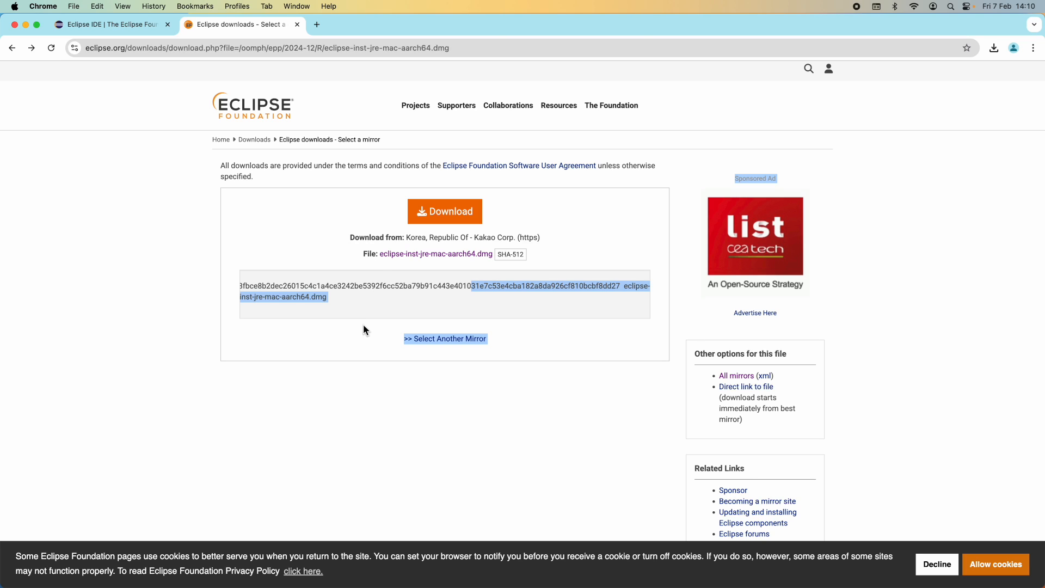
Launch Eclipse from the Dock with the suggested eclipse-workspace directory as the workspace
mouse_move(317, 586)
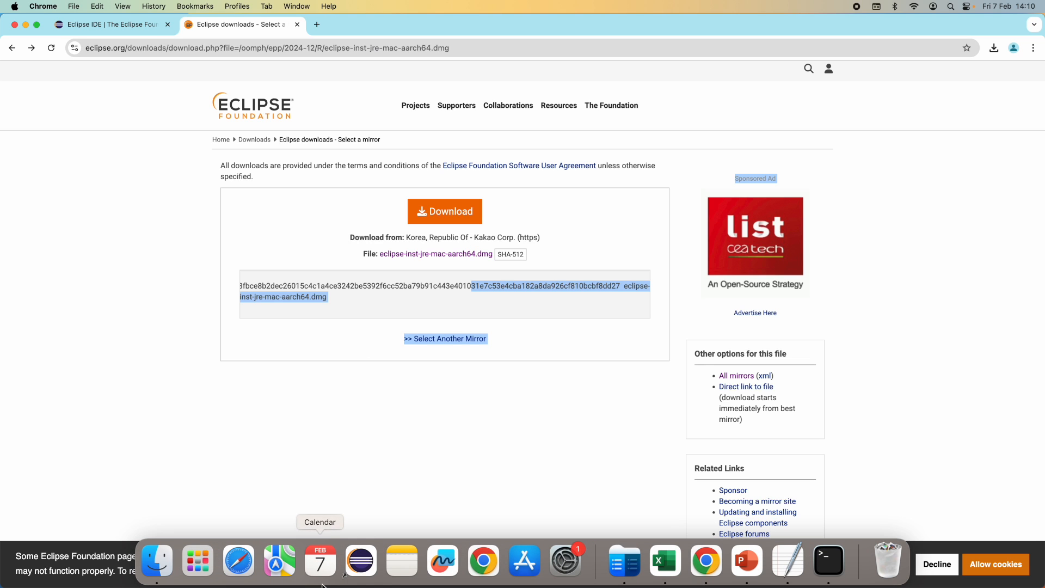
left_click(363, 565)
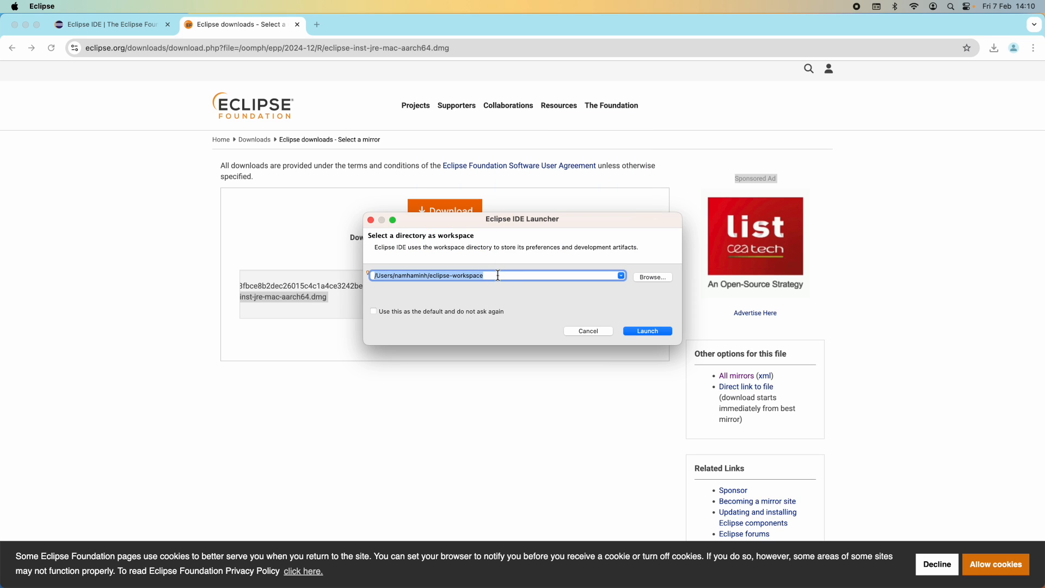
left_click_drag(472, 223, 455, 205)
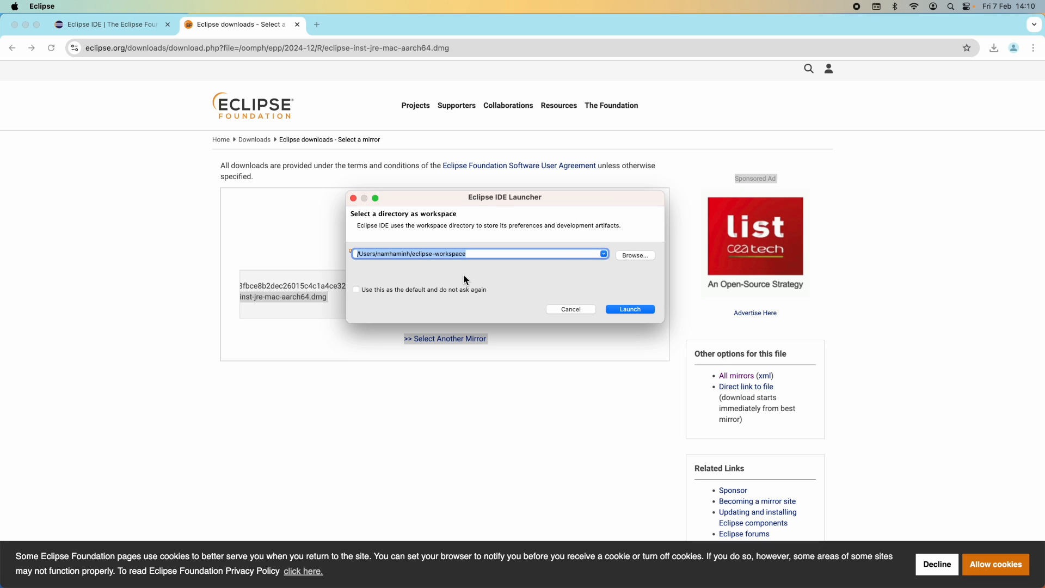
left_click(411, 254)
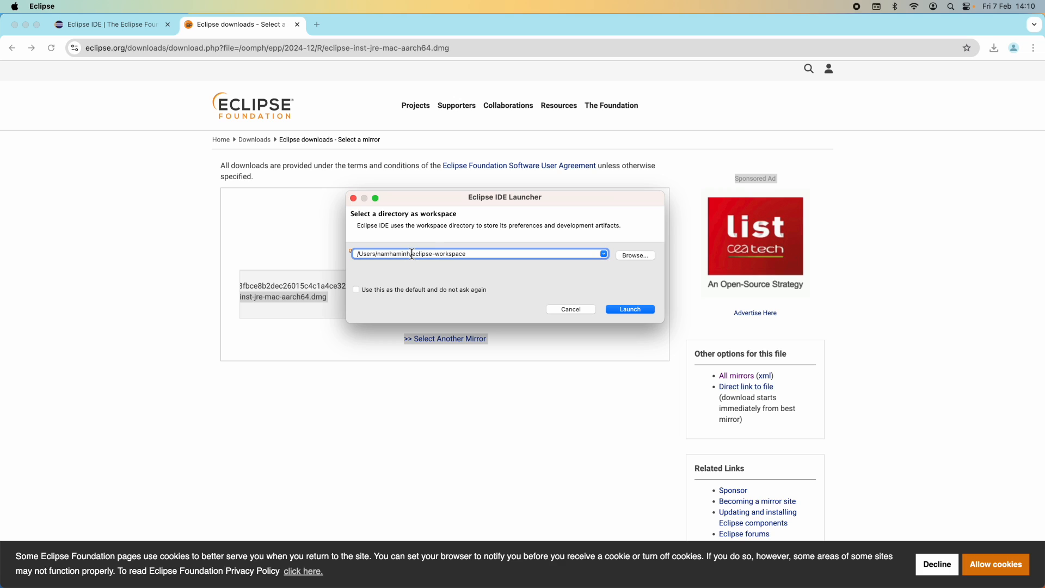
left_click(413, 254)
left_click_drag(413, 254, 489, 257)
left_click(628, 308)
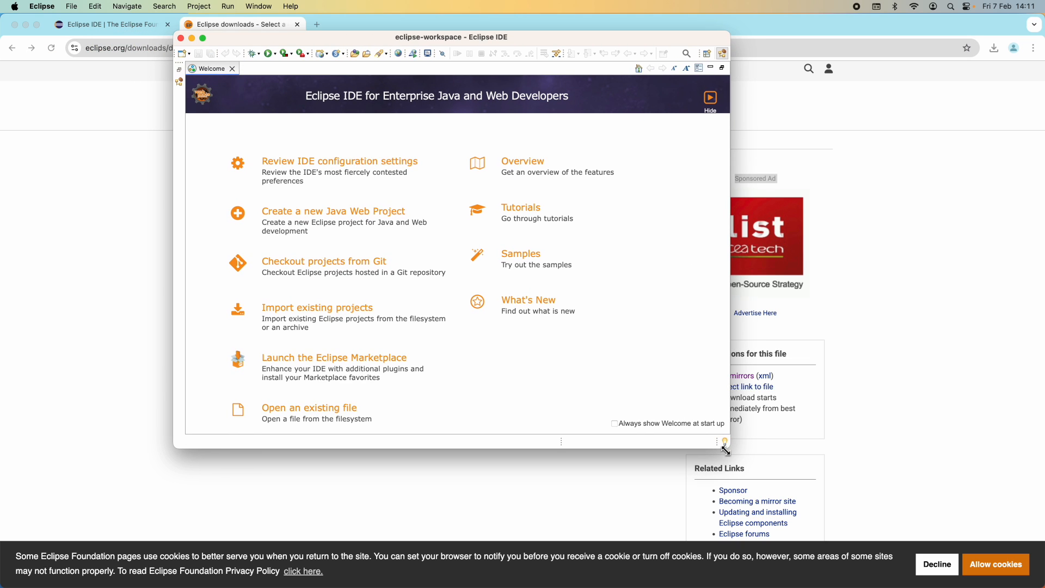
Enlarge the Eclipse window, return to it from the browser's sponsor page and close the Welcome page
left_click_drag(724, 440, 972, 520)
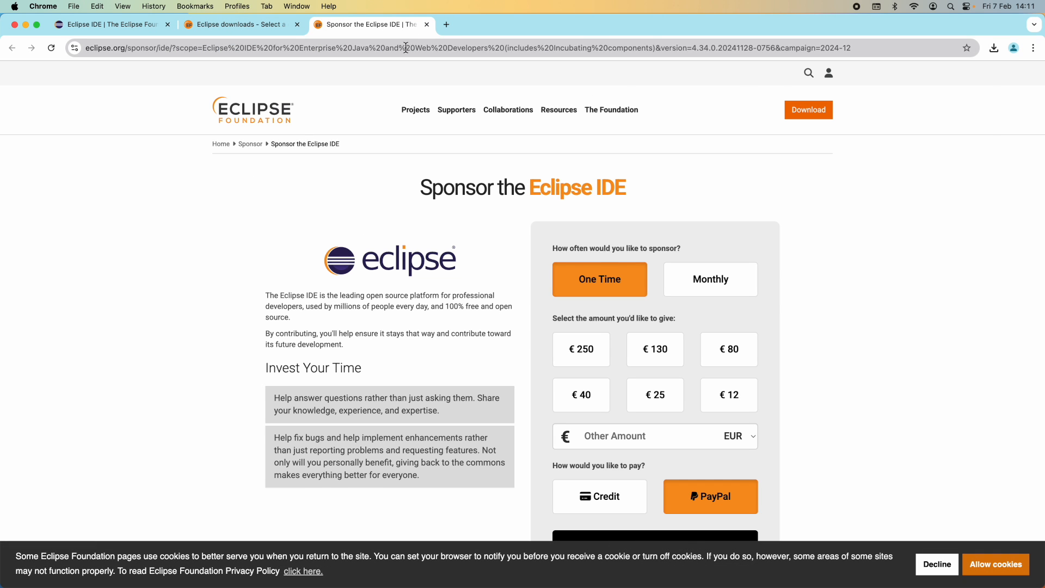
key("super+Tab")
left_click(234, 70)
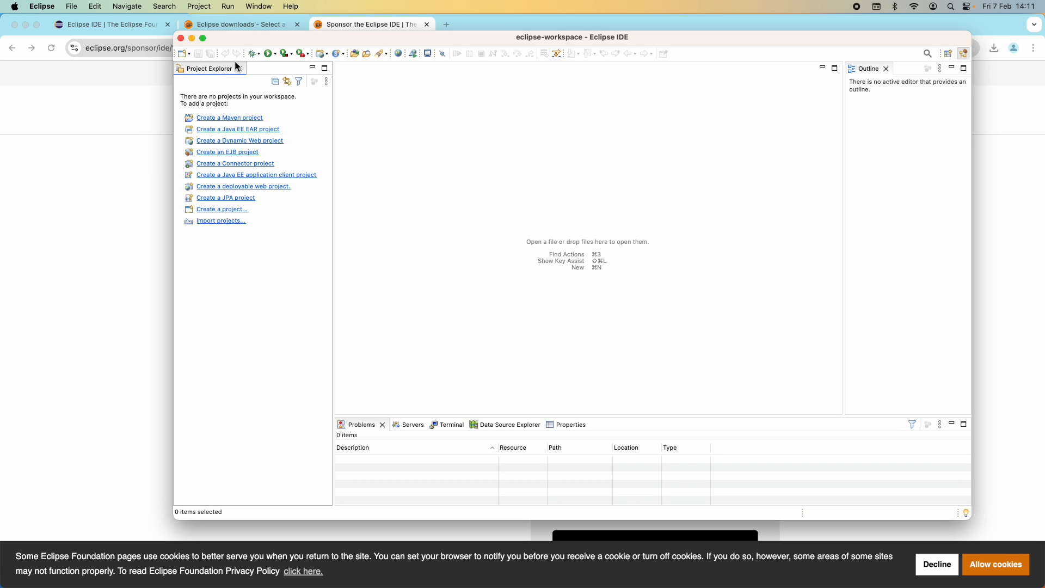
left_click_drag(327, 38, 250, 29)
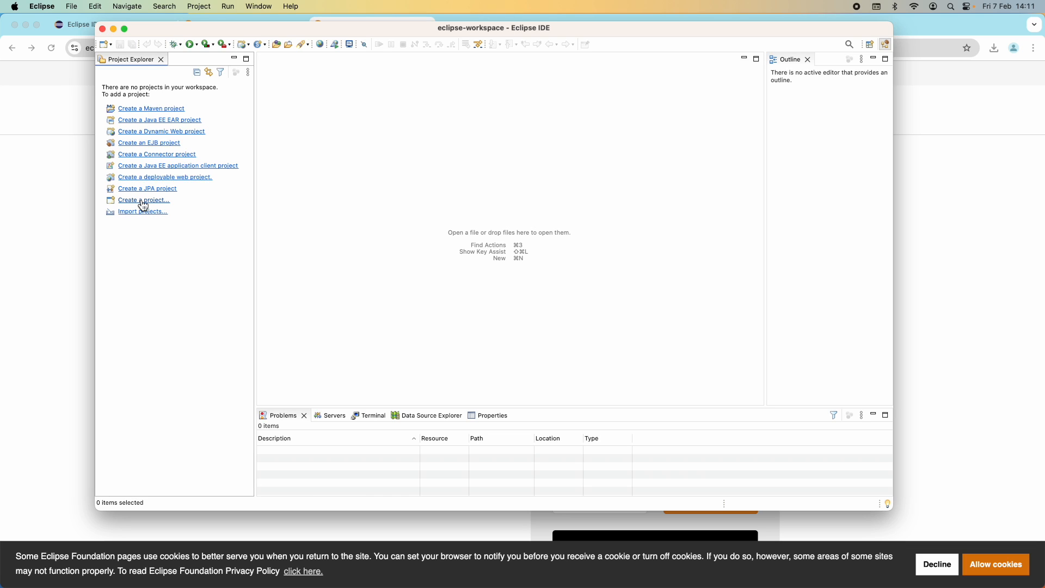
Set up a new Java project named HelloWorld without a module-info.java file and continue to its Java settings
left_click(71, 6)
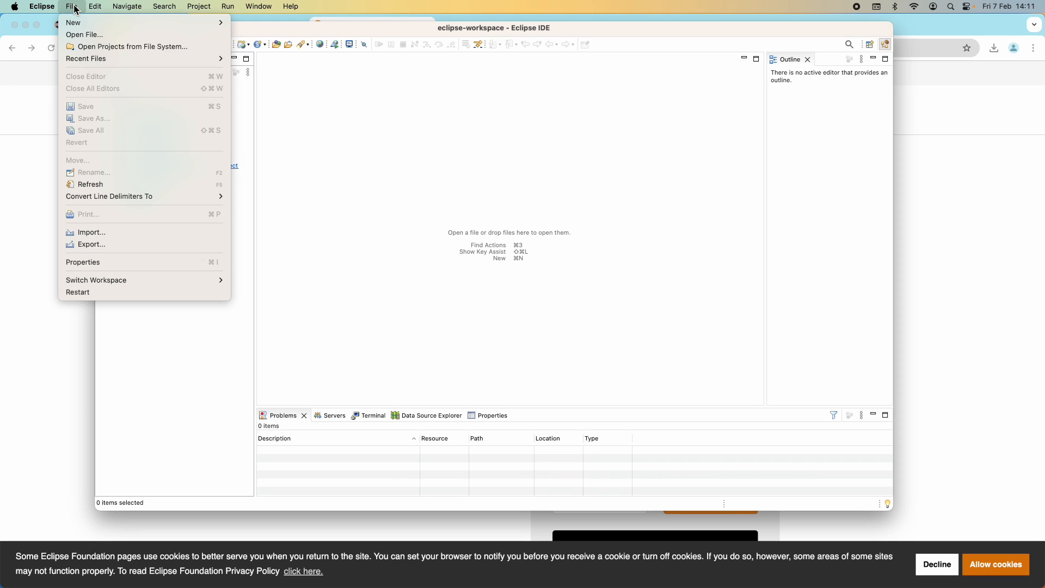
mouse_move(89, 24)
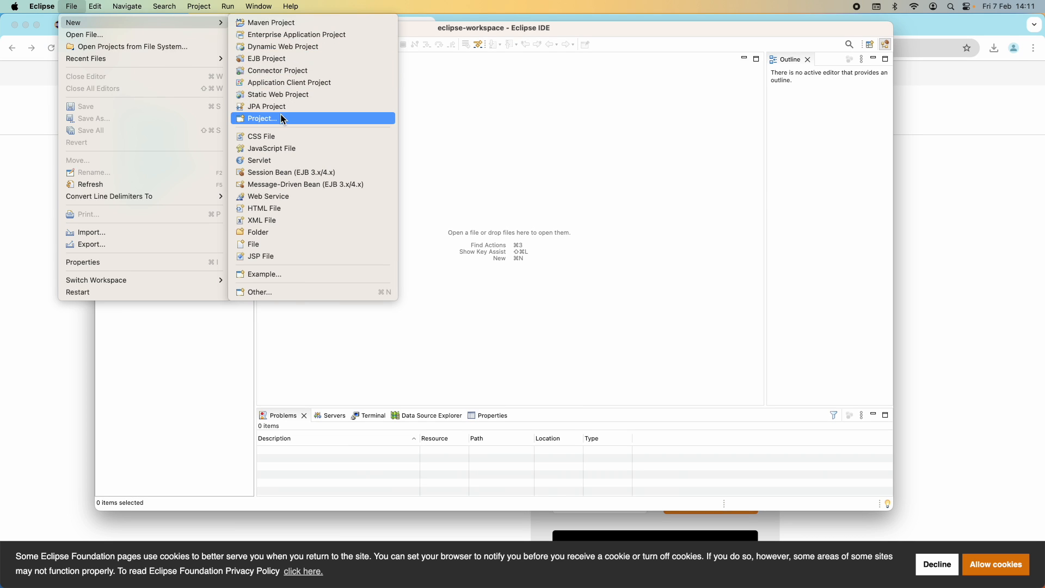
left_click(283, 119)
left_click_drag(418, 110, 403, 83)
left_click(360, 157)
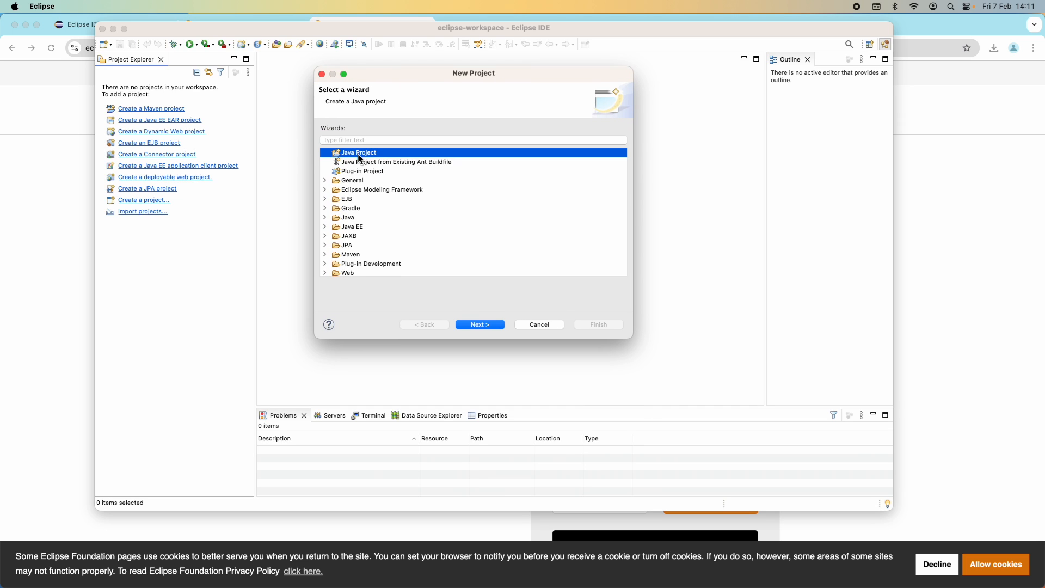
left_click(481, 326)
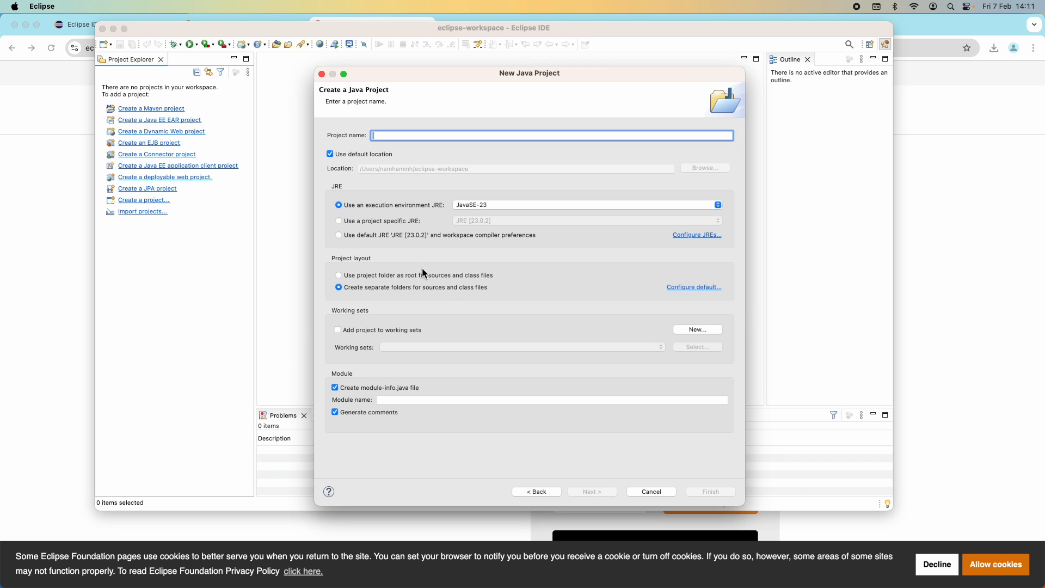
type("HelloWord")
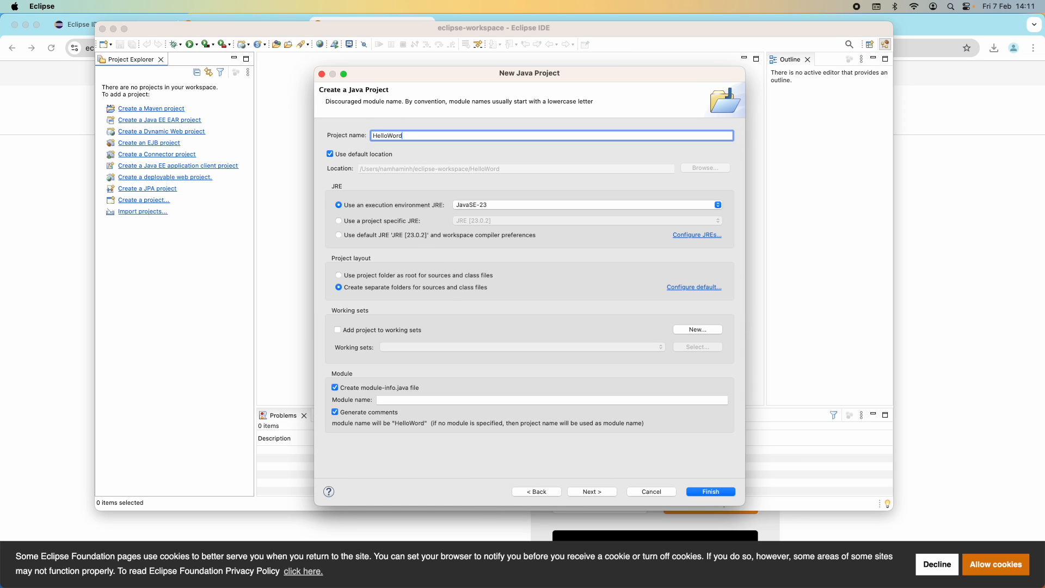
key("BackSpace")
type("ld")
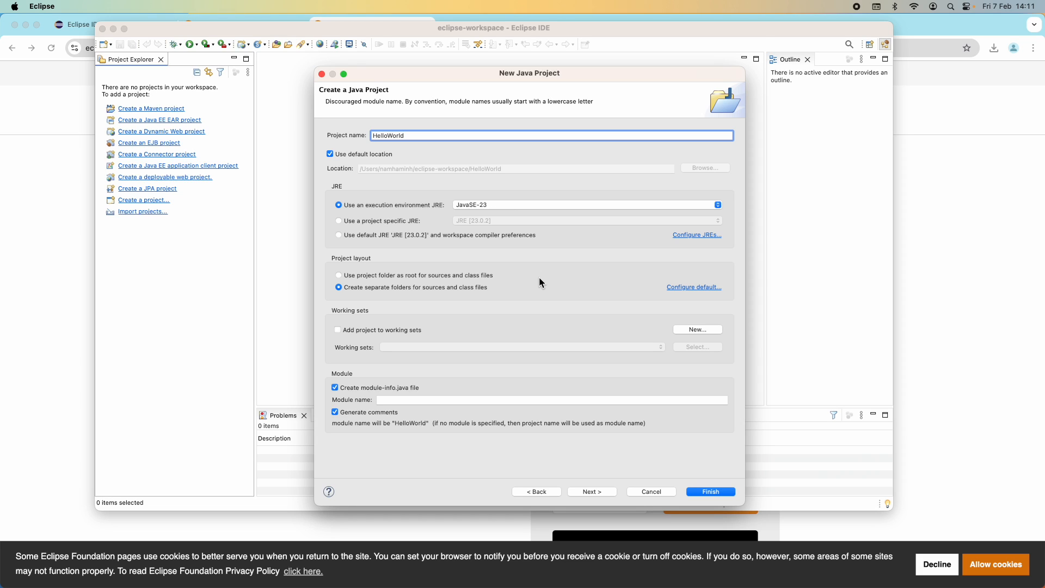
left_click(336, 388)
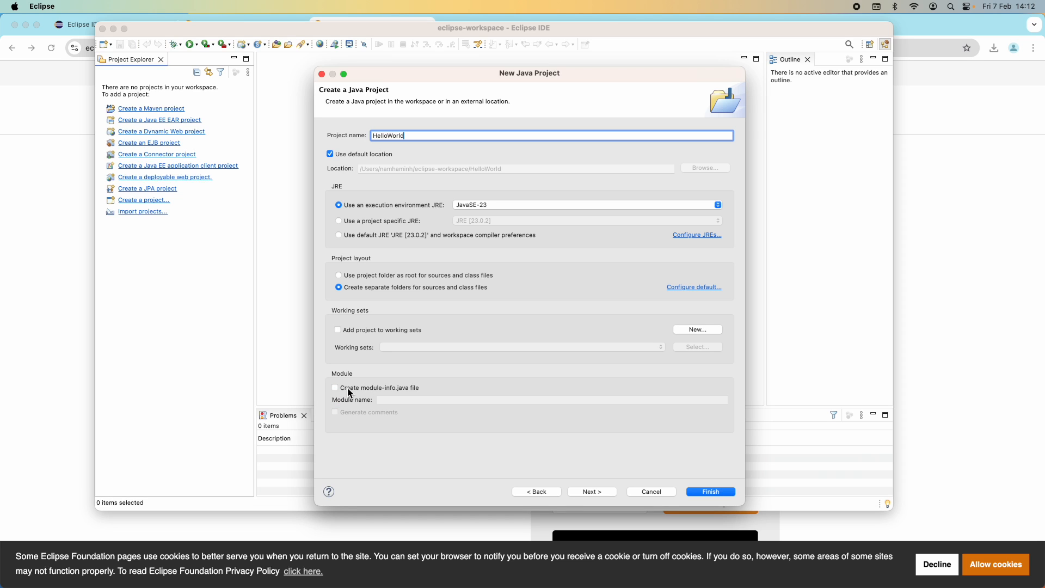
left_click(600, 490)
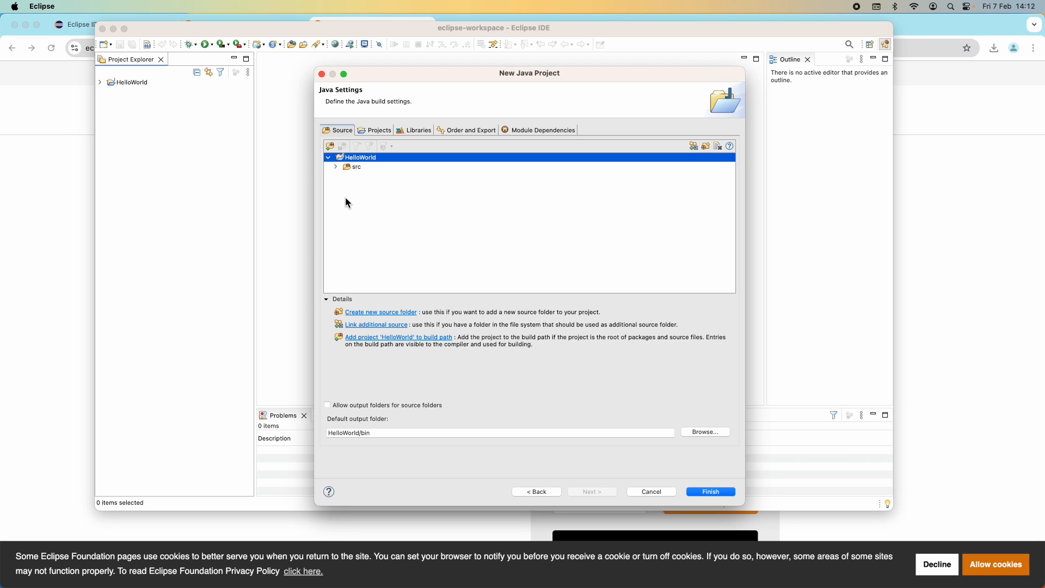
Check the new project's libraries, then finish creating it and open the Java perspective
left_click(417, 130)
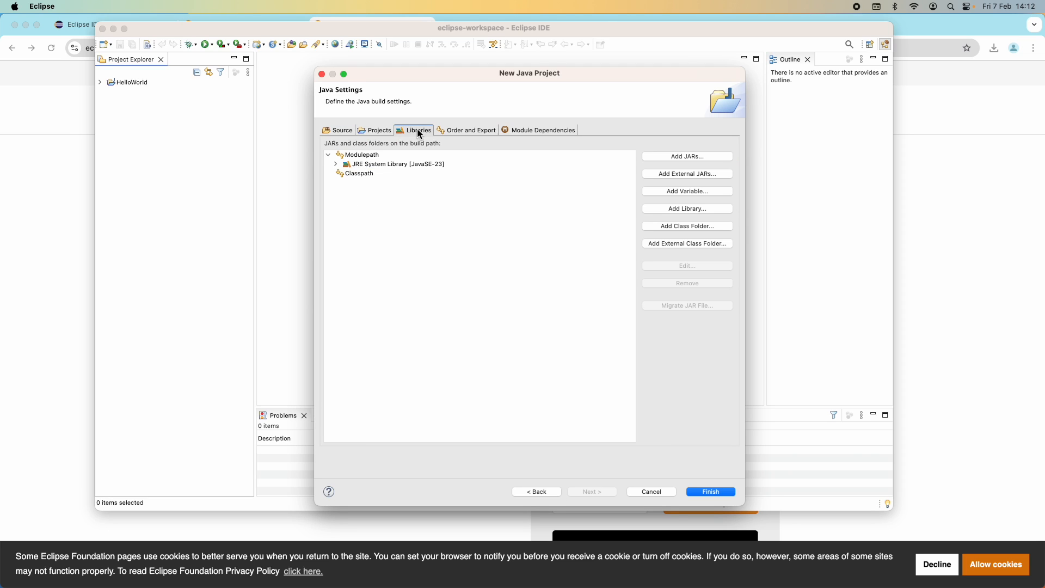
left_click(336, 130)
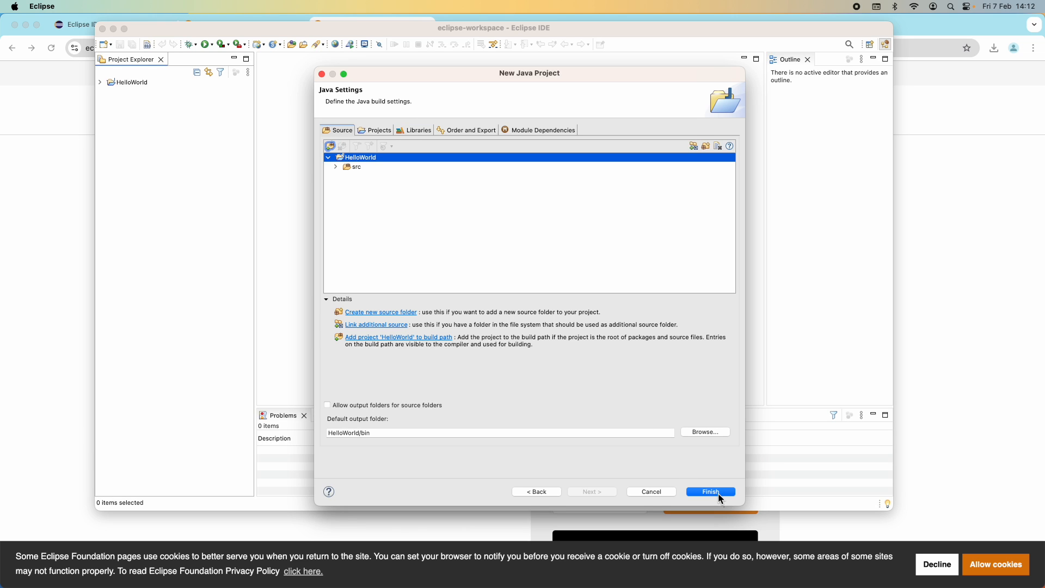
left_click(713, 493)
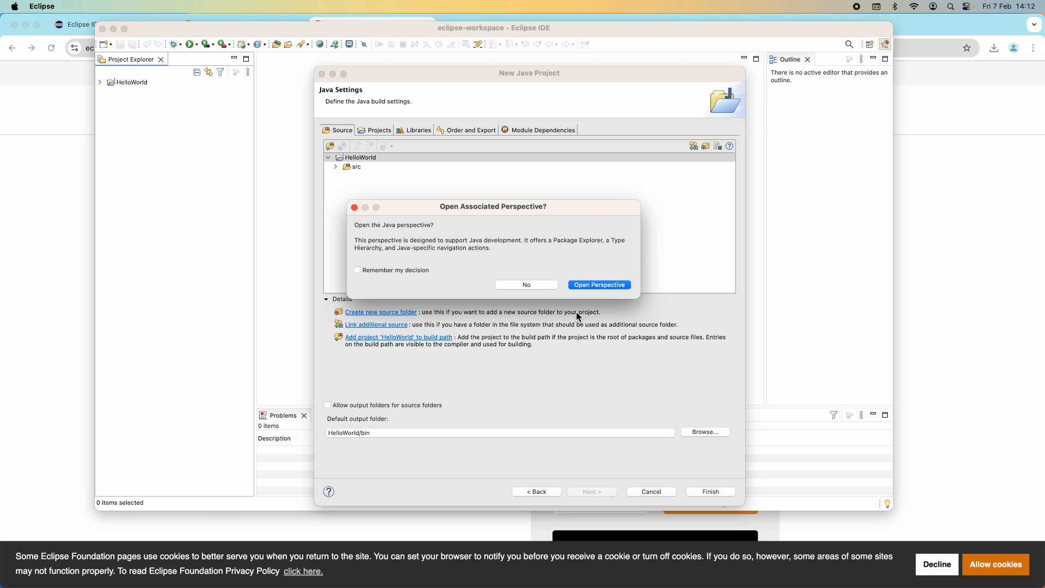
left_click(596, 284)
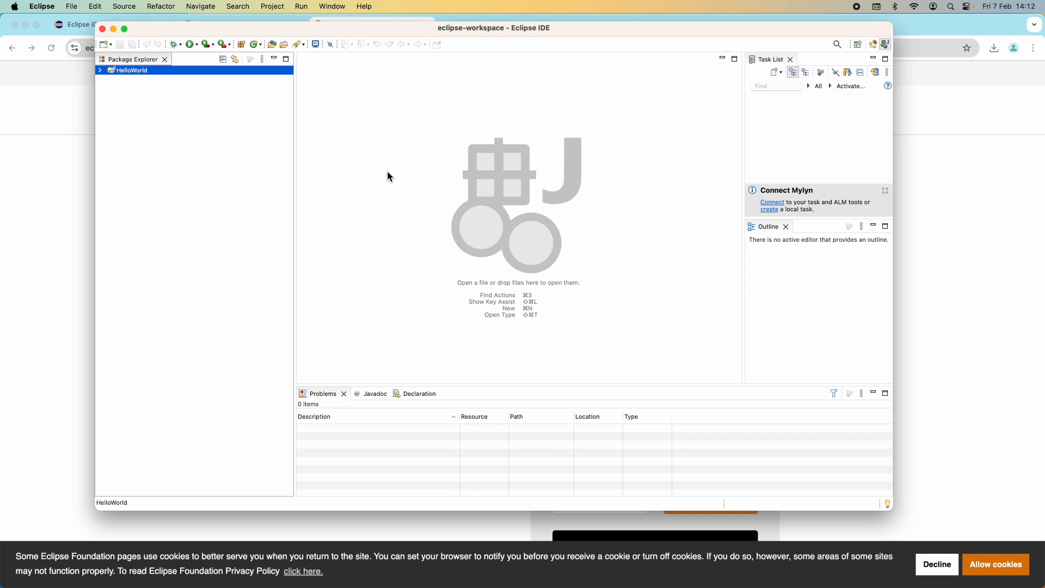
Widen the Eclipse window on both sides and expand the HelloWorld project tree
left_click_drag(896, 143, 1027, 143)
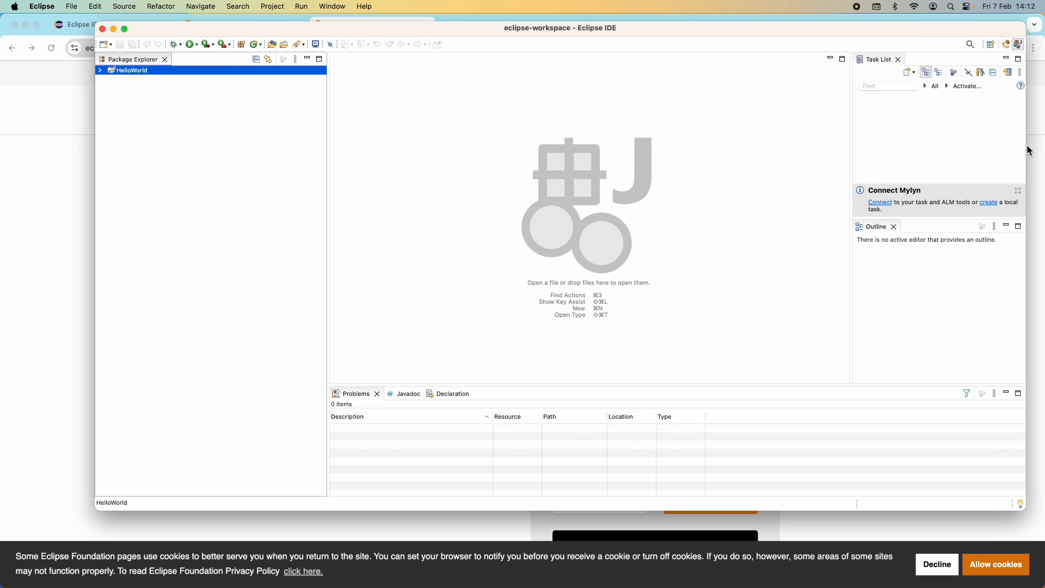
left_click_drag(95, 86, 20, 83)
left_click(24, 71)
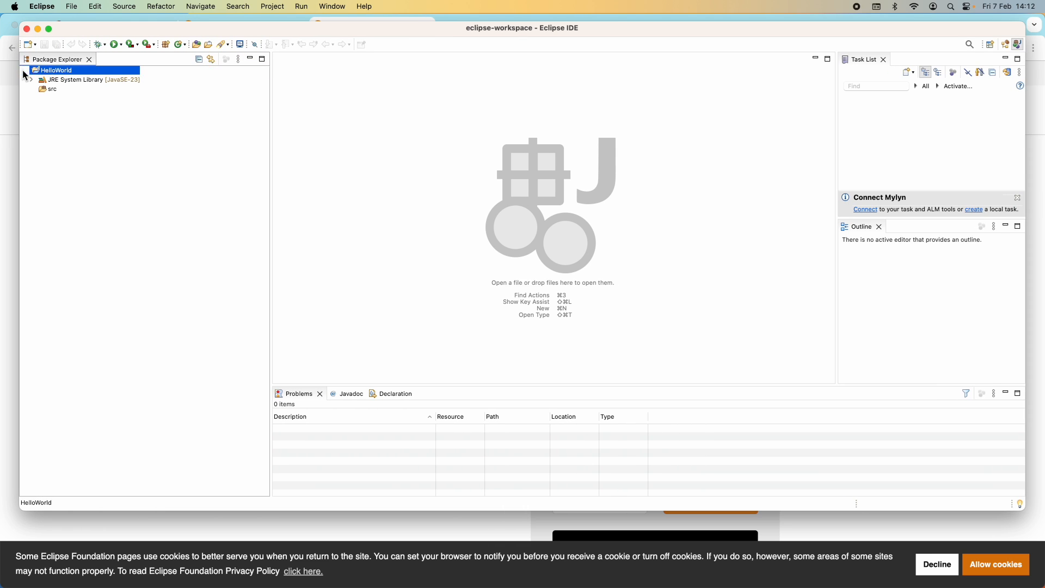
Create a class Main in package net.codejava under src, including a public static void main(String[] args) method stub
left_click(48, 90)
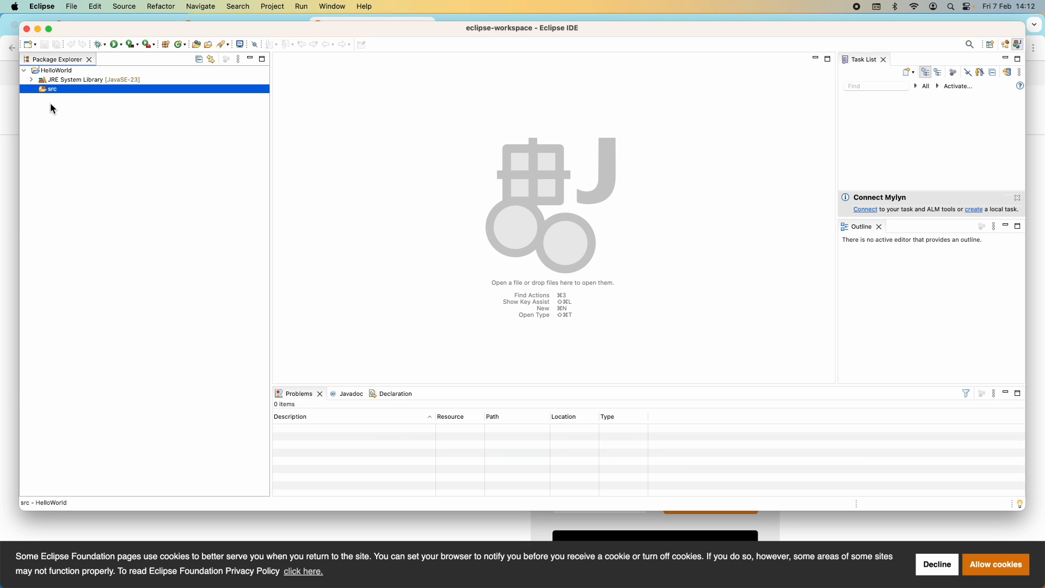
right_click(62, 92)
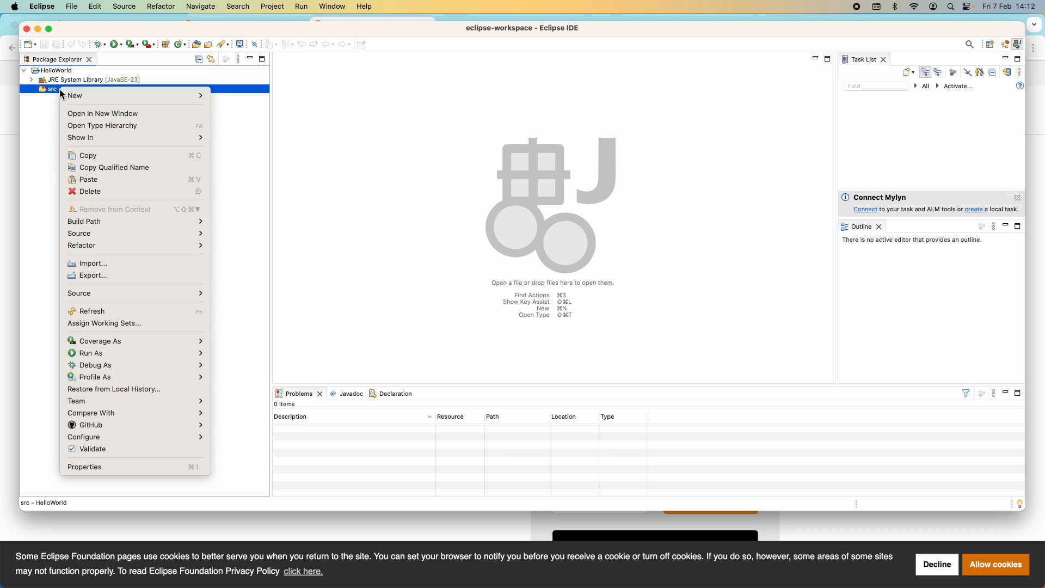
mouse_move(79, 93)
left_click(257, 152)
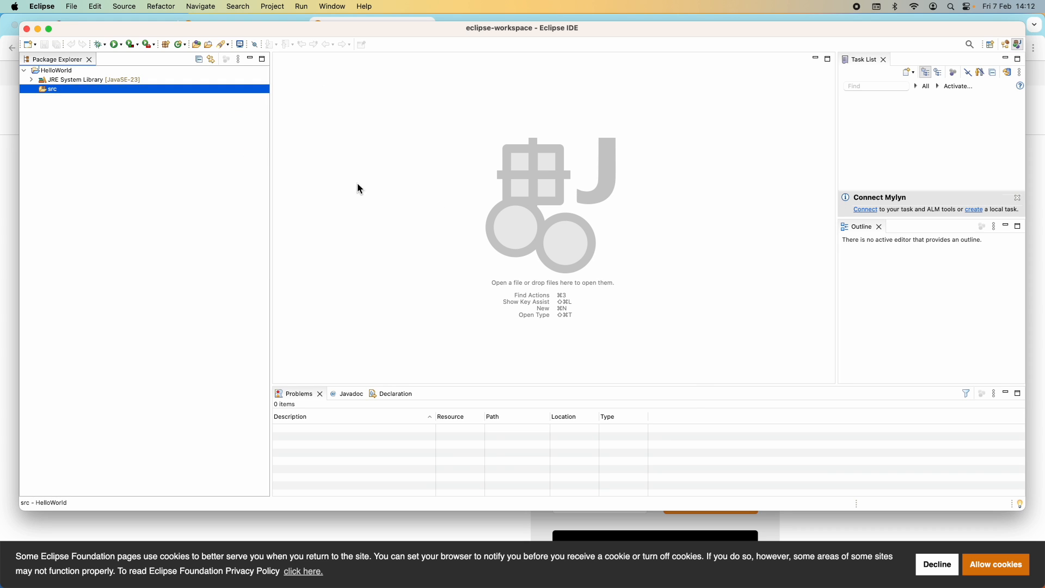
type("Main")
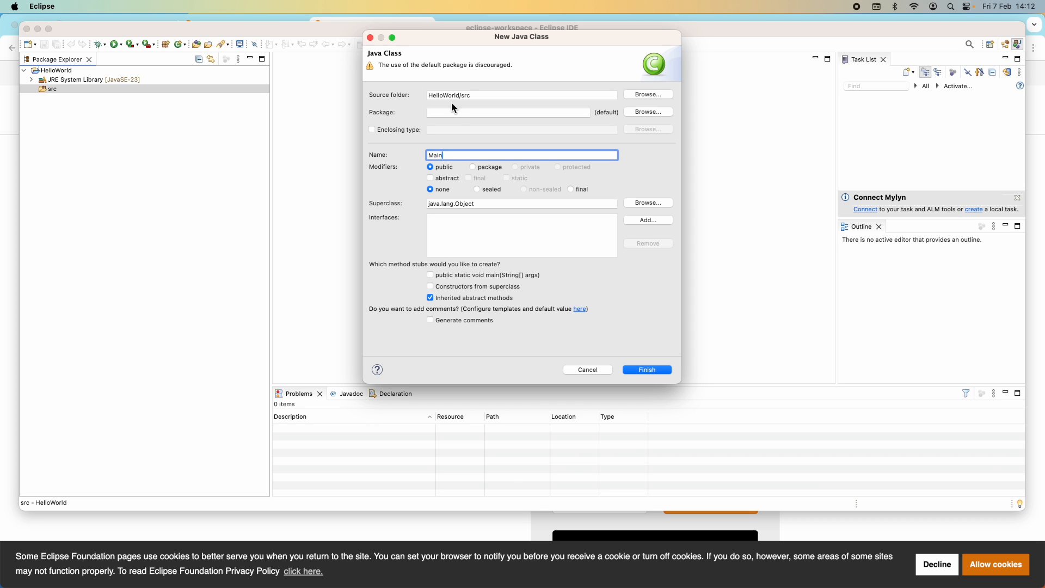
left_click(458, 113)
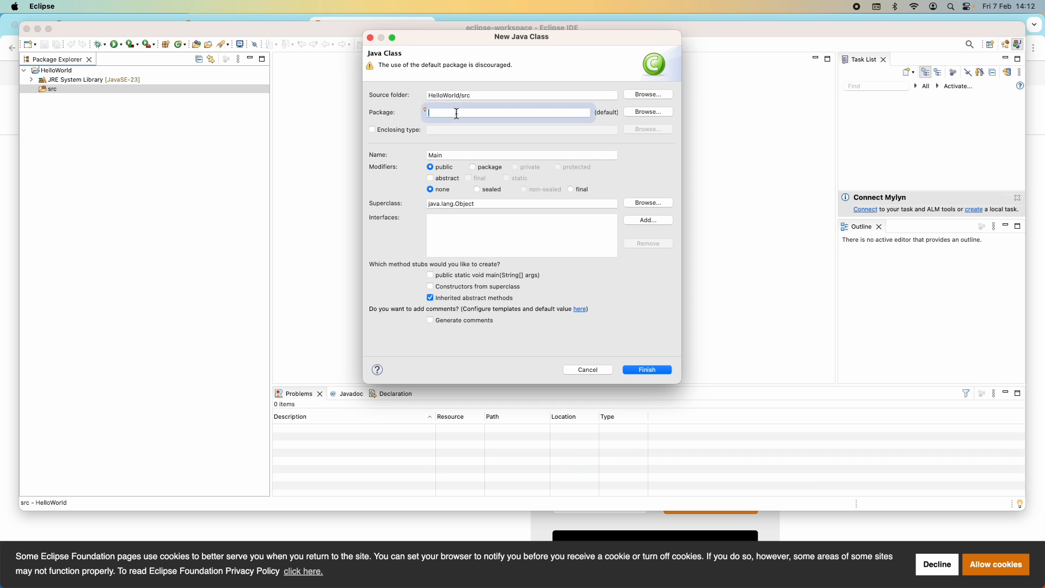
type("ne")
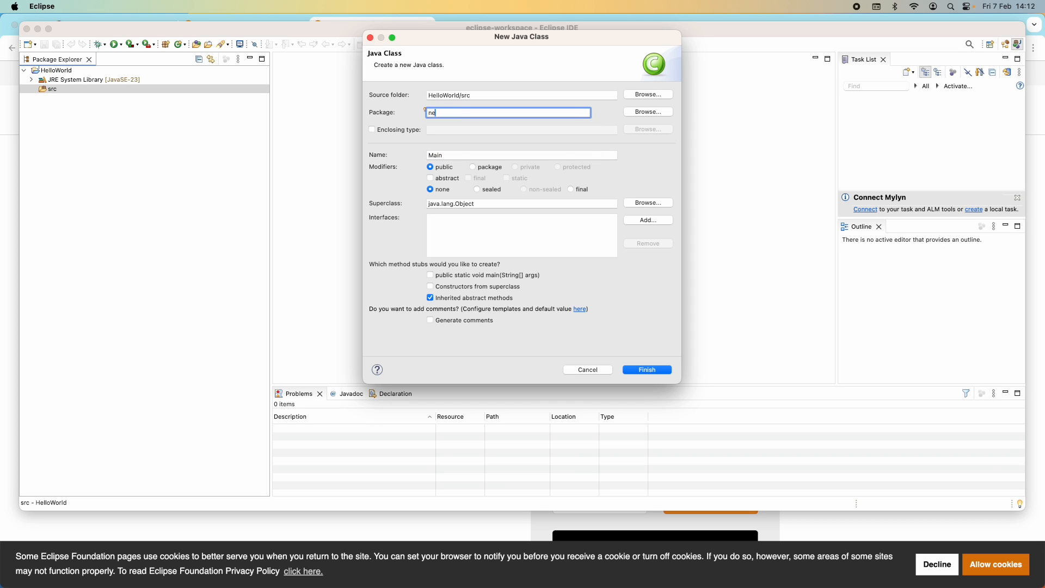
type("t.codejava")
left_click(433, 276)
left_click(646, 371)
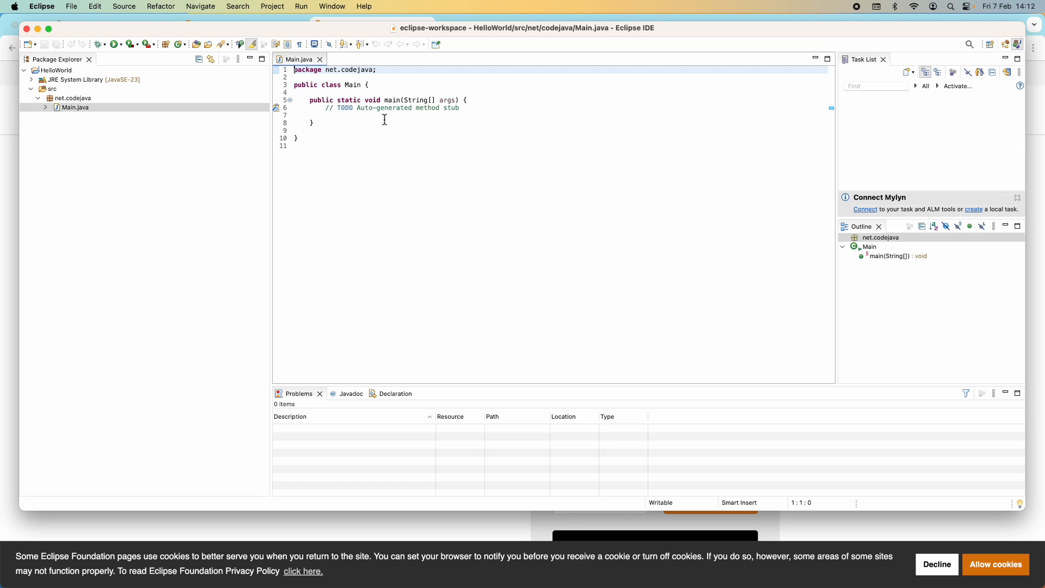
Delete the auto-generated TODO comment from the main method in Main.java
left_click_drag(472, 100, 485, 111)
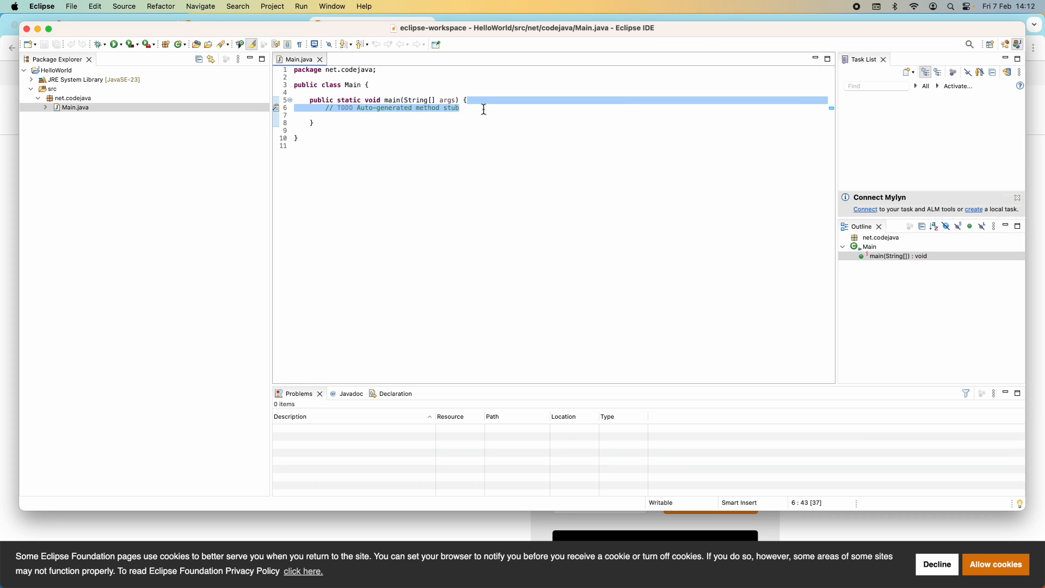
key("BackSpace")
left_click(408, 106)
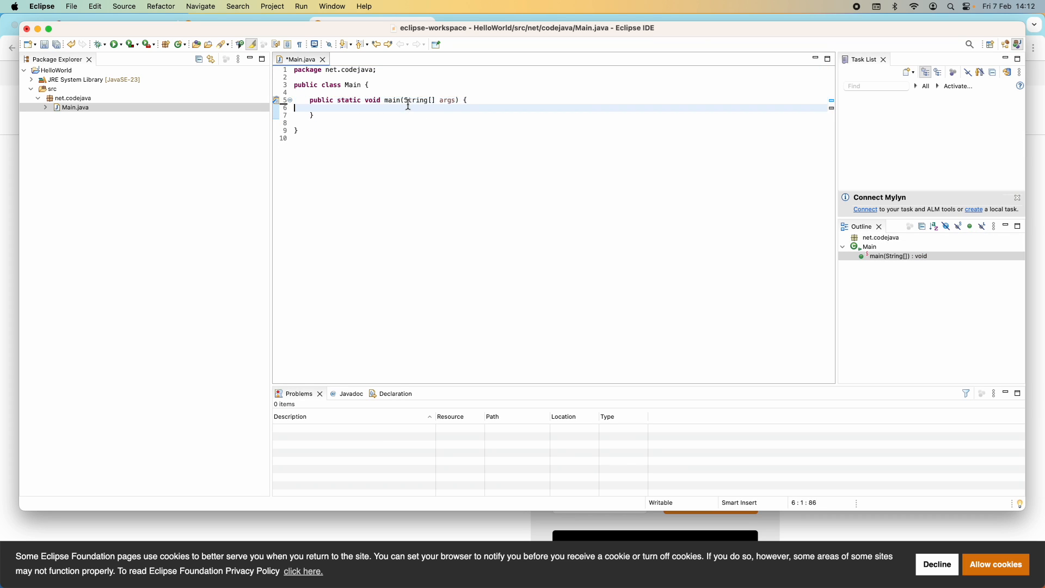
Add an indented System.out.println(""); statement with an empty string inside the main method of Main.java
key("Tab")
key("Tab")
type("System.out.pri")
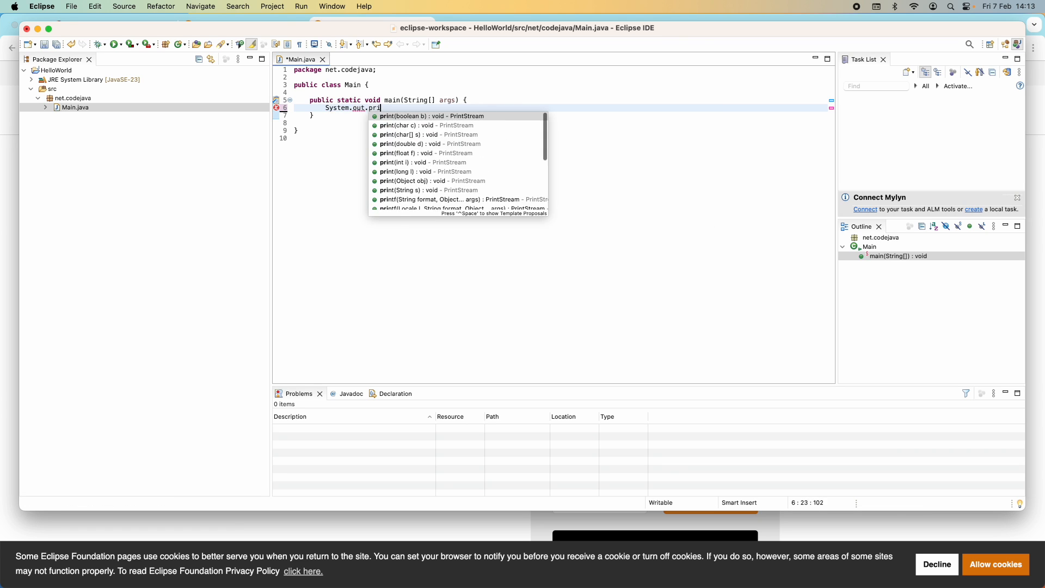
type("ntln")
key("Escape")
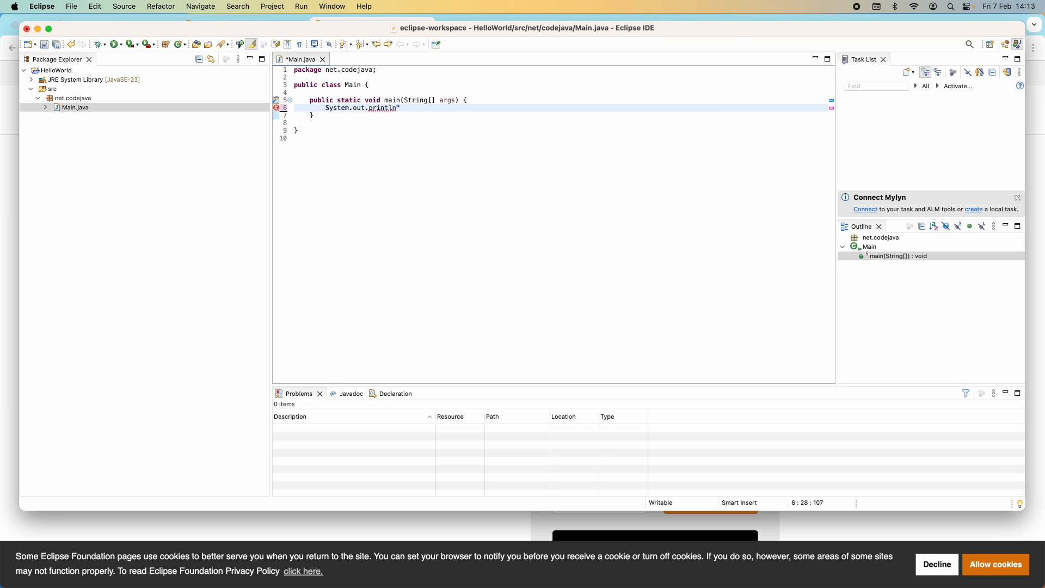
type("(\"\");")
key("Left")
key("Left")
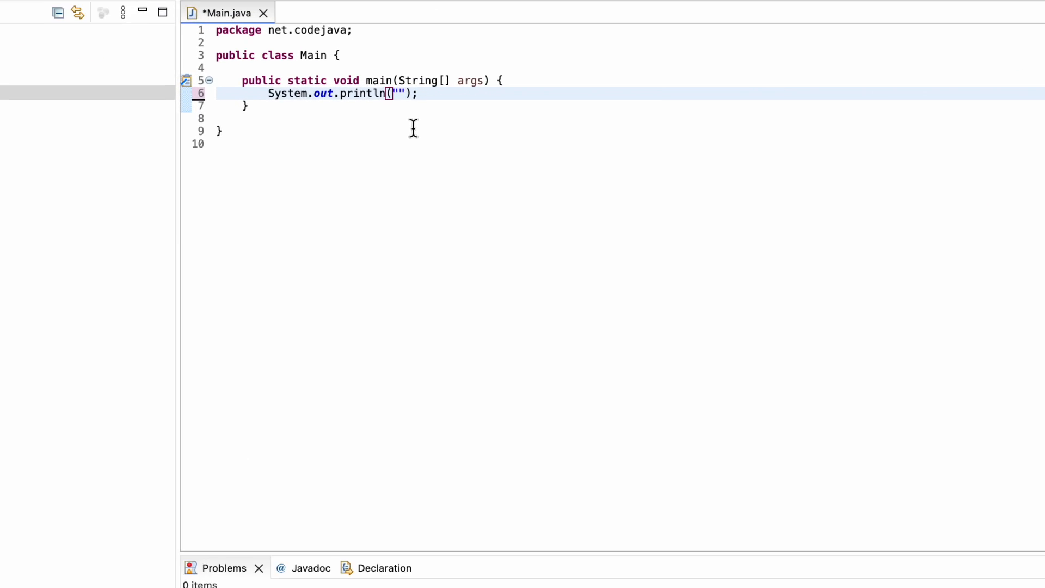
Fill the println statement's empty string with "Hello World Java from Eclipse IDE" and save Main.java
left_click(397, 112)
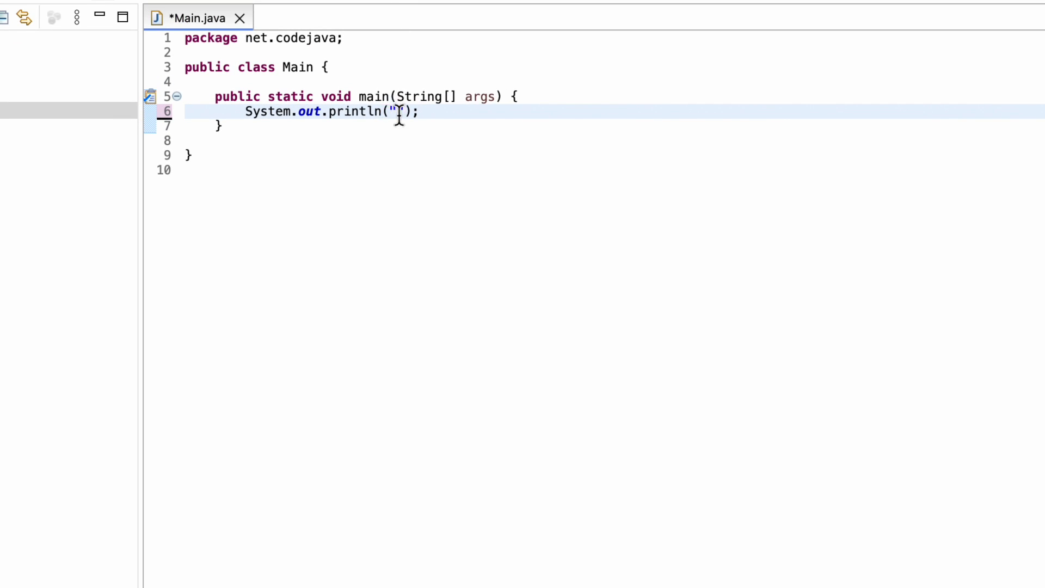
type("Hello World ")
type("Java from Eclips")
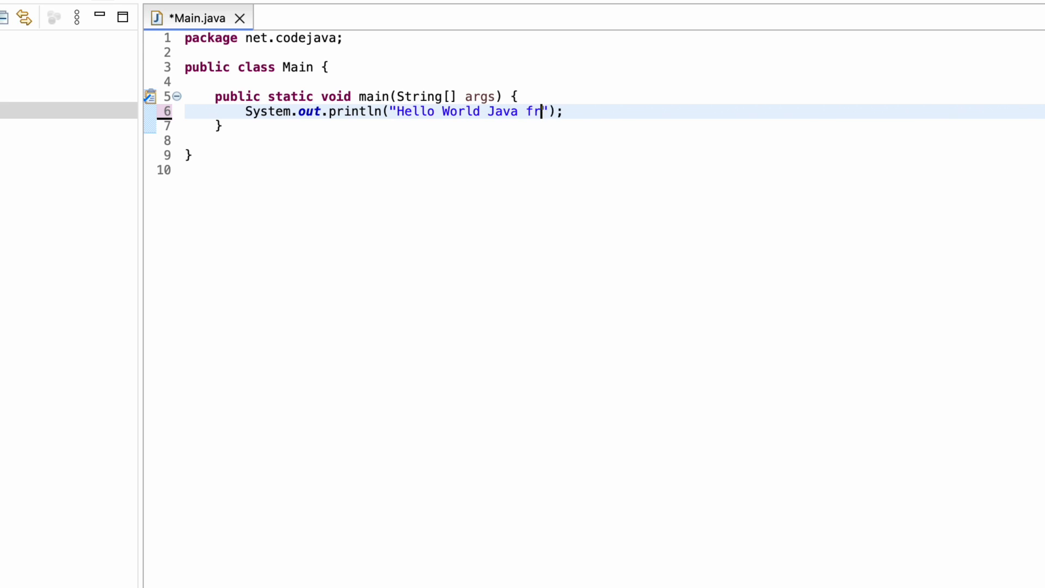
type("e IDE")
key("ctrl+s")
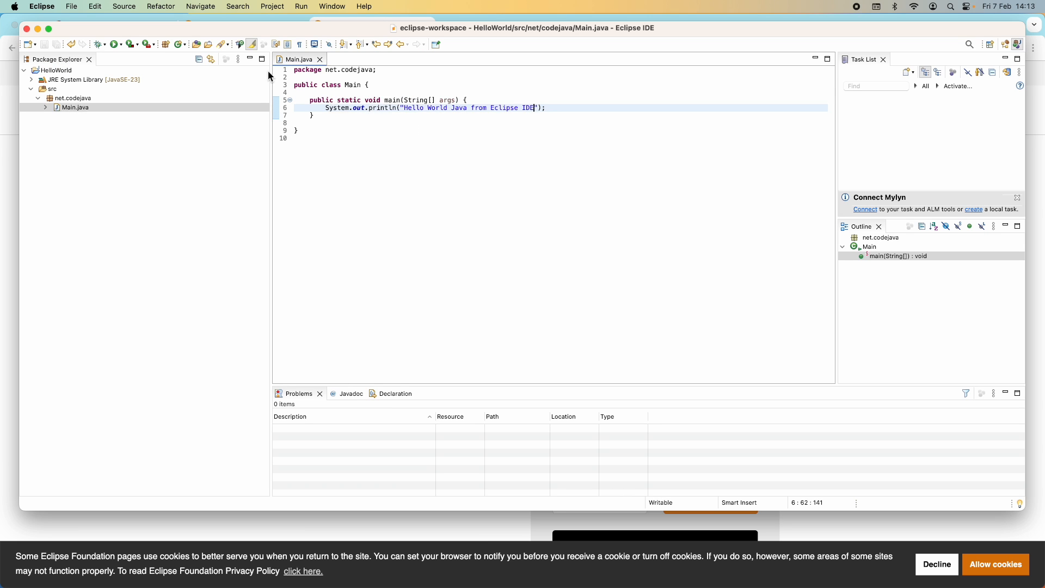
Run Main.java as a Java application, with the Package Explorer narrowed and the Console area made taller
left_click_drag(271, 73, 214, 72)
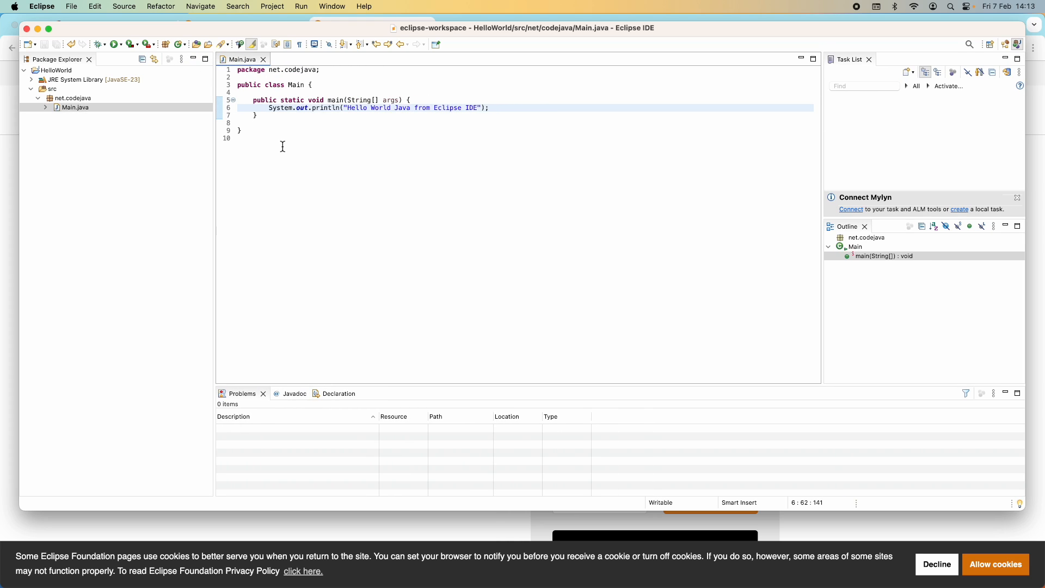
left_click(120, 45)
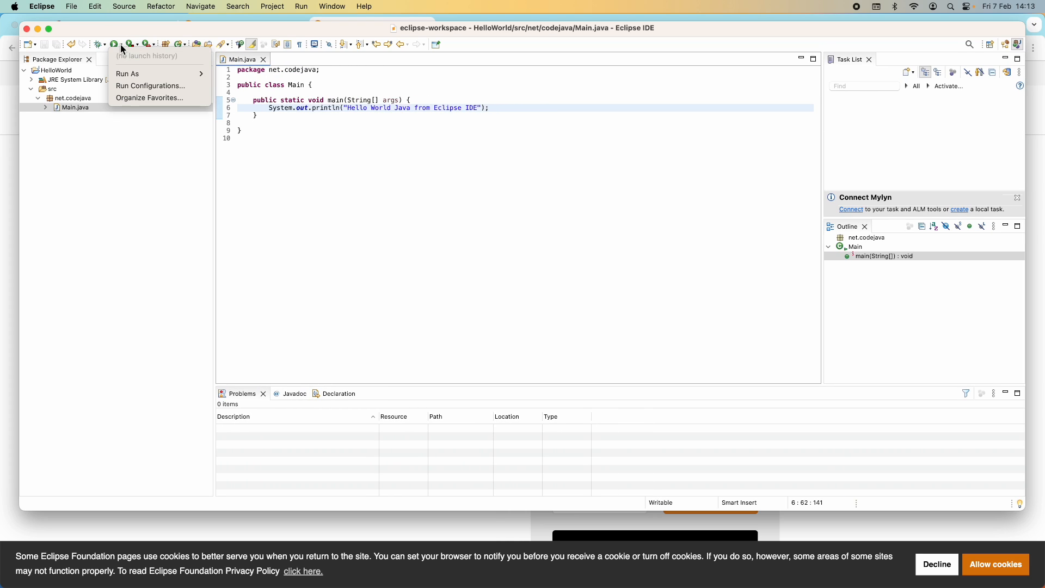
left_click(413, 224)
right_click(322, 138)
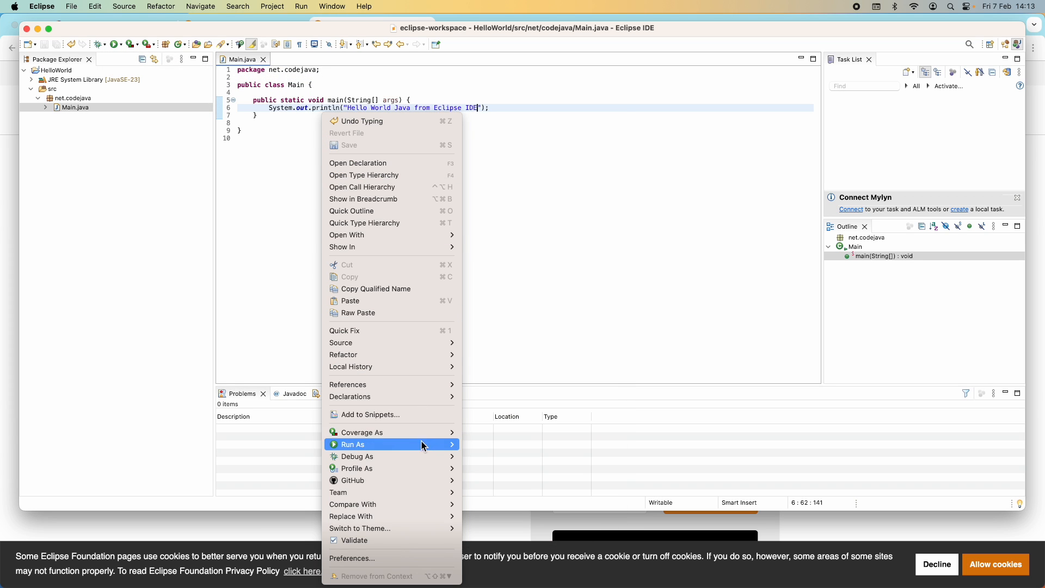
mouse_move(425, 446)
left_click(493, 445)
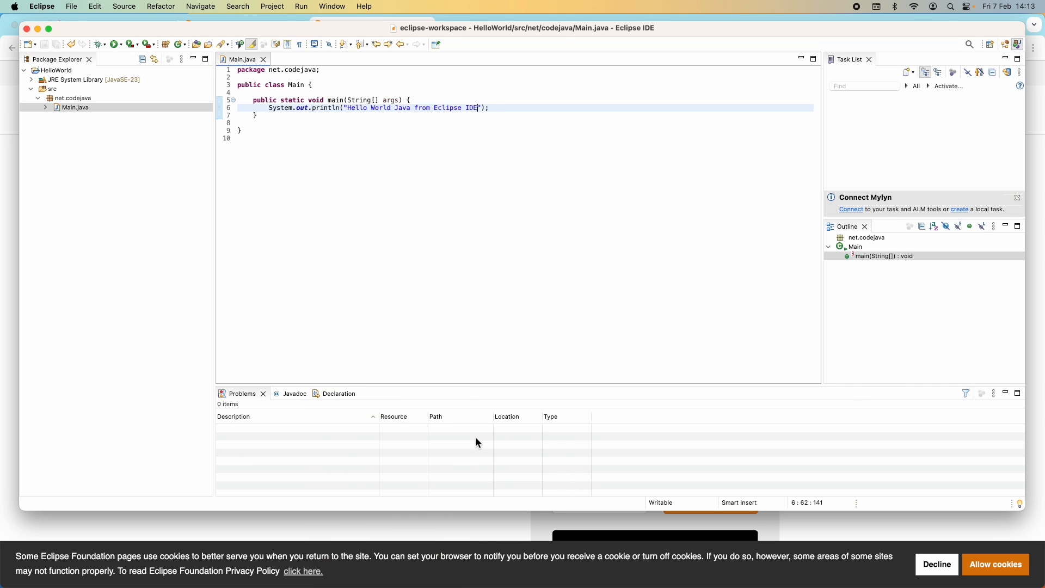
left_click_drag(408, 388, 416, 310)
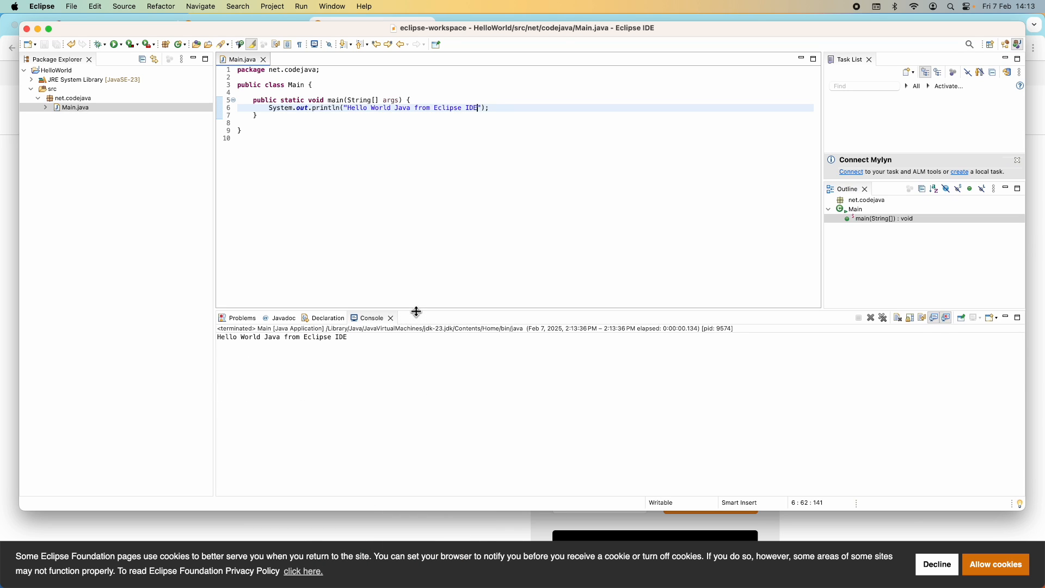